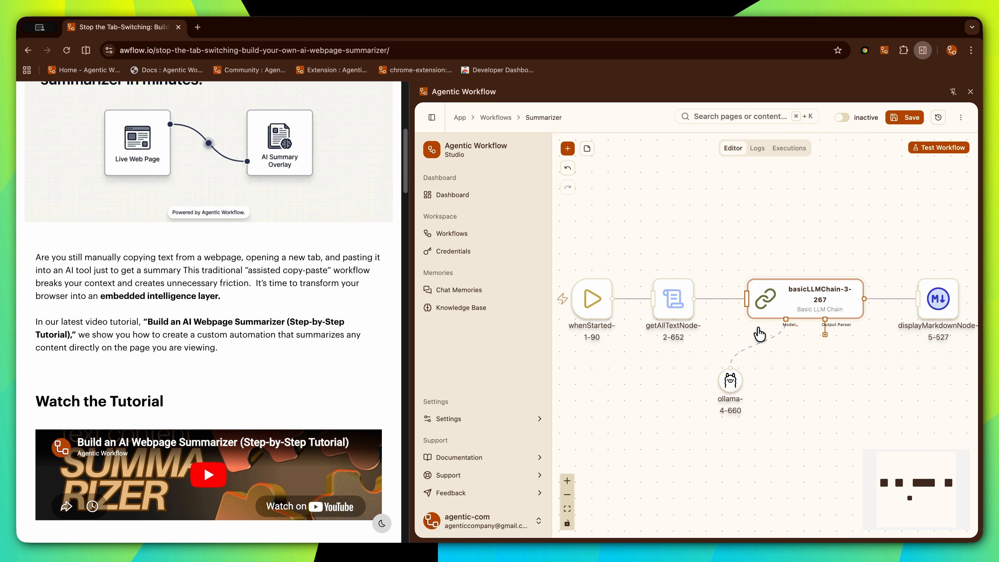
Compare the LLM chain and its Ollama model in the Summarizer and Summarizer - Selected workflows
click(730, 380)
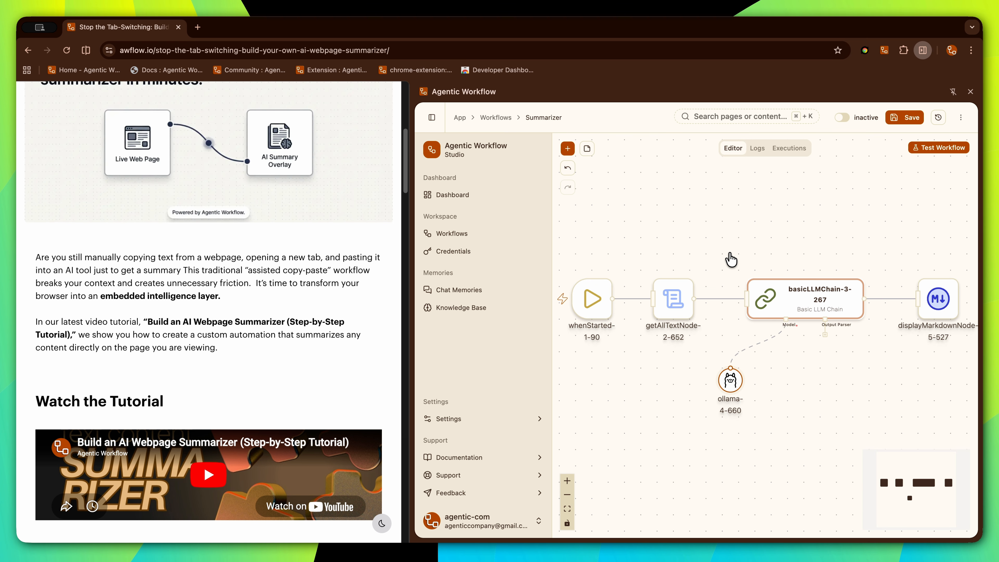
drag(720, 251, 833, 406)
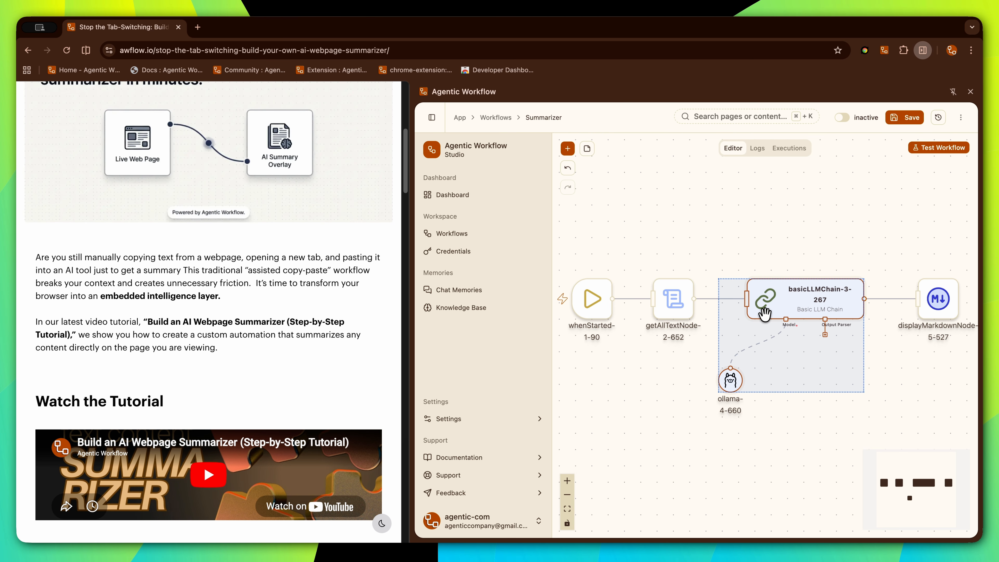
click(488, 115)
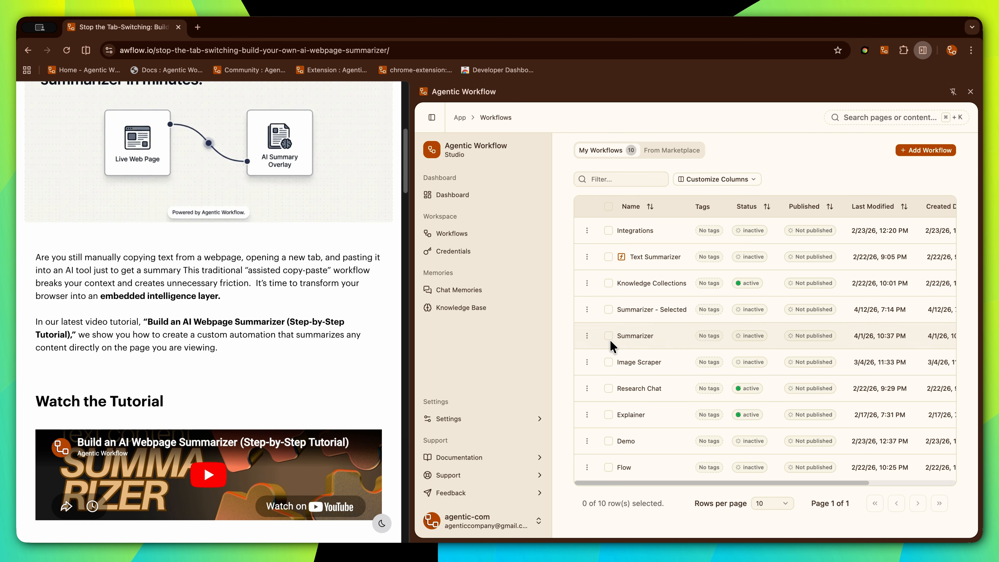
click(590, 310)
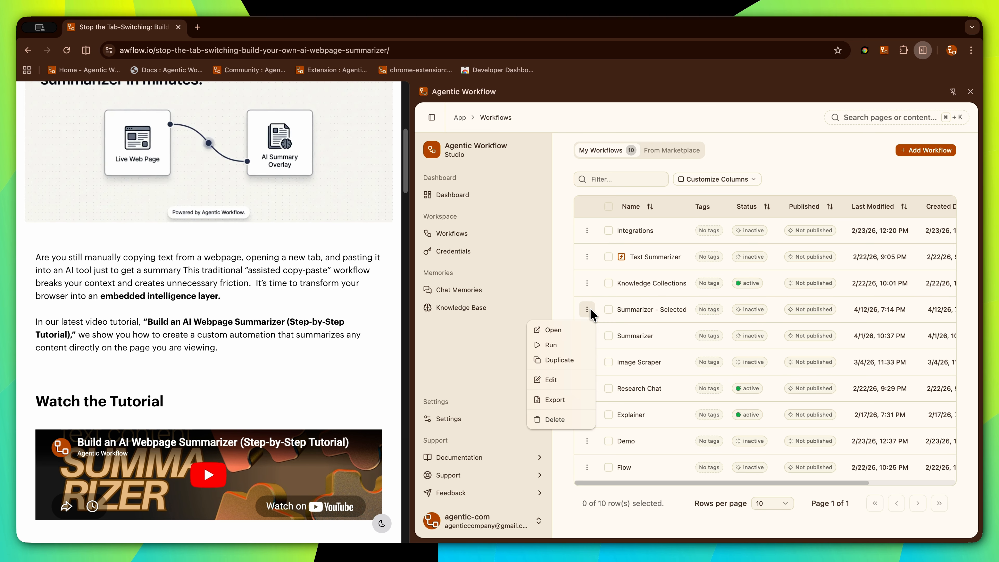
click(570, 324)
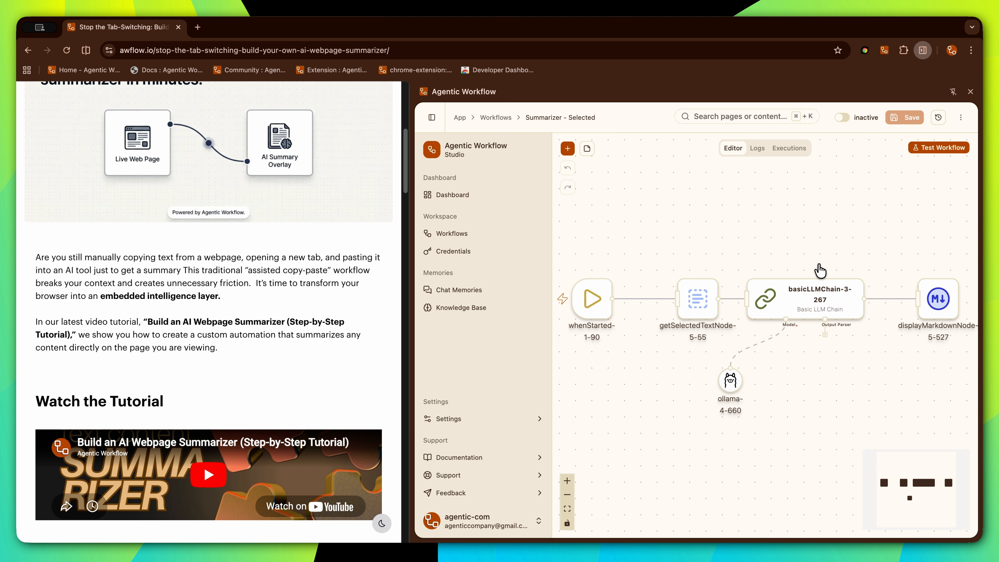
drag(871, 263, 715, 432)
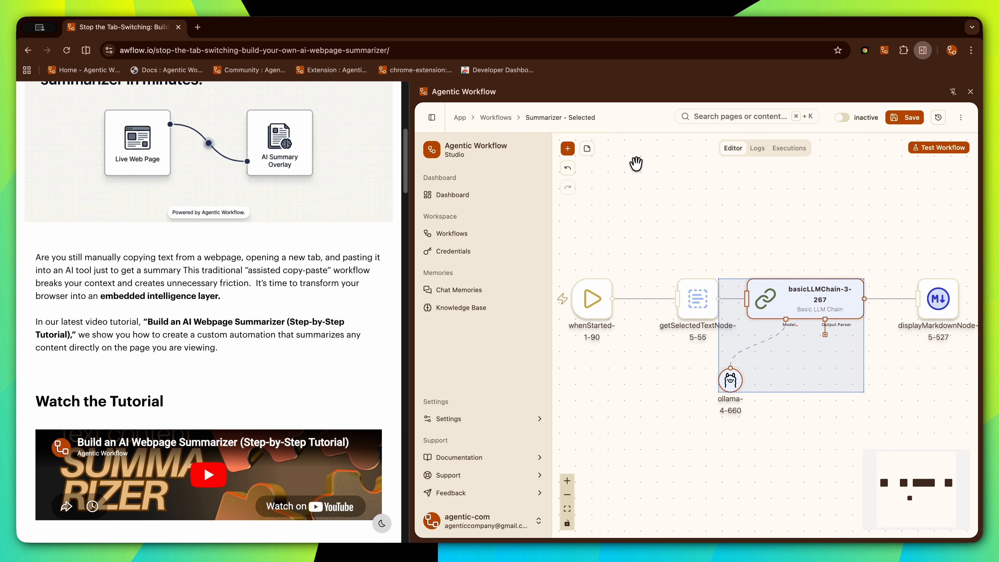
Return to the workflow list and duplicate the Summarizer - Selected workflow
click(489, 118)
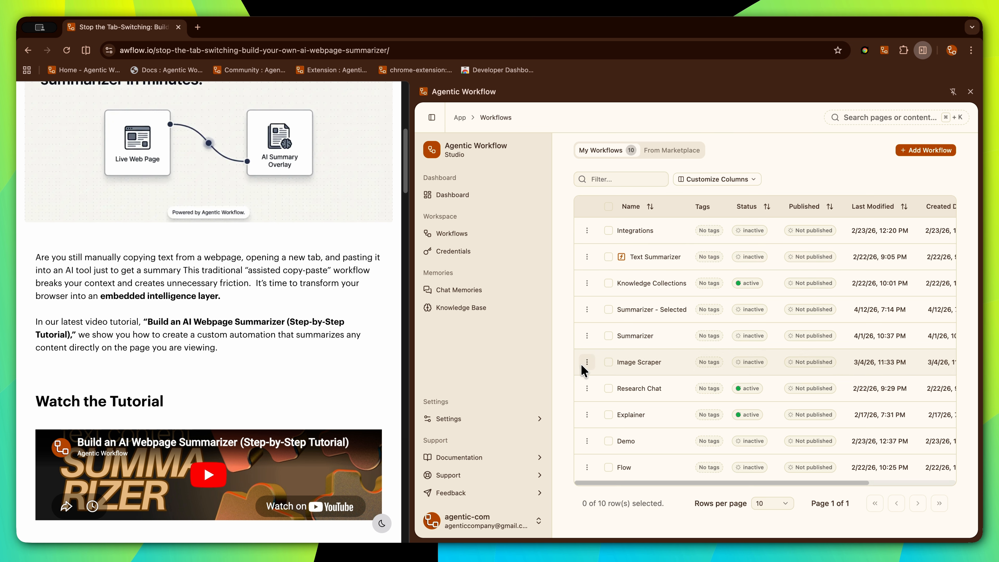
click(587, 309)
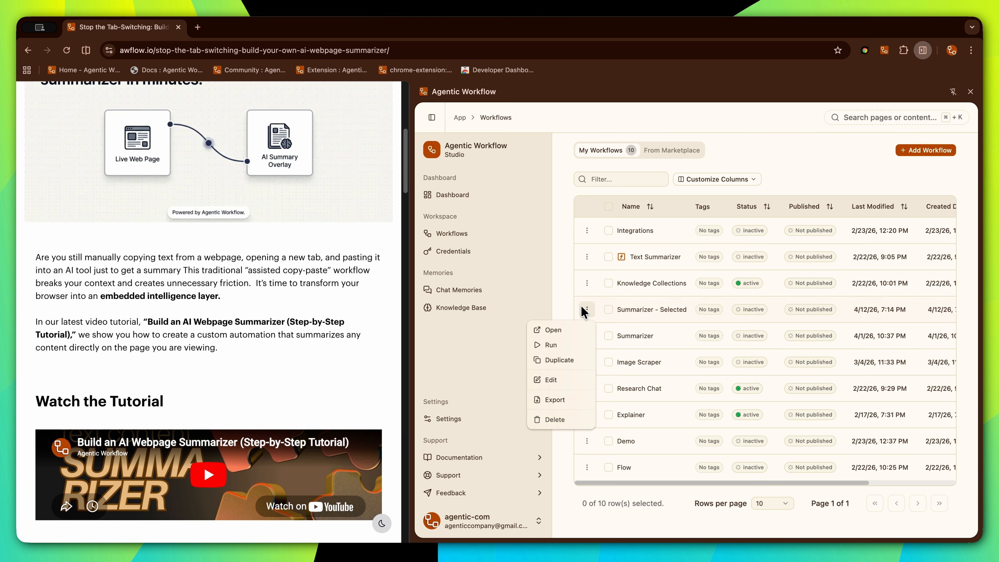
click(563, 356)
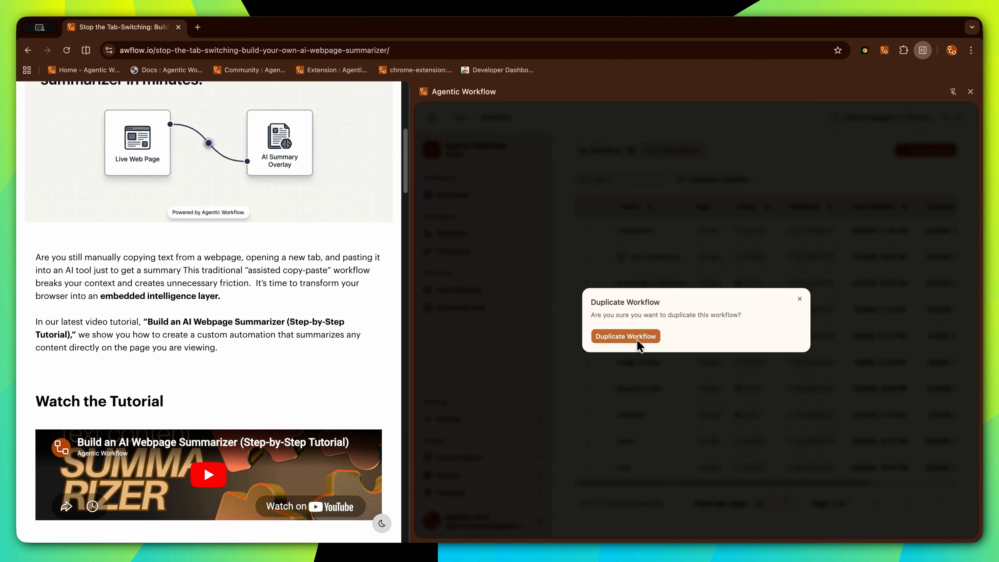
click(634, 341)
Rename the duplicated workflow to Summariz-it and set its type to lambda
click(586, 312)
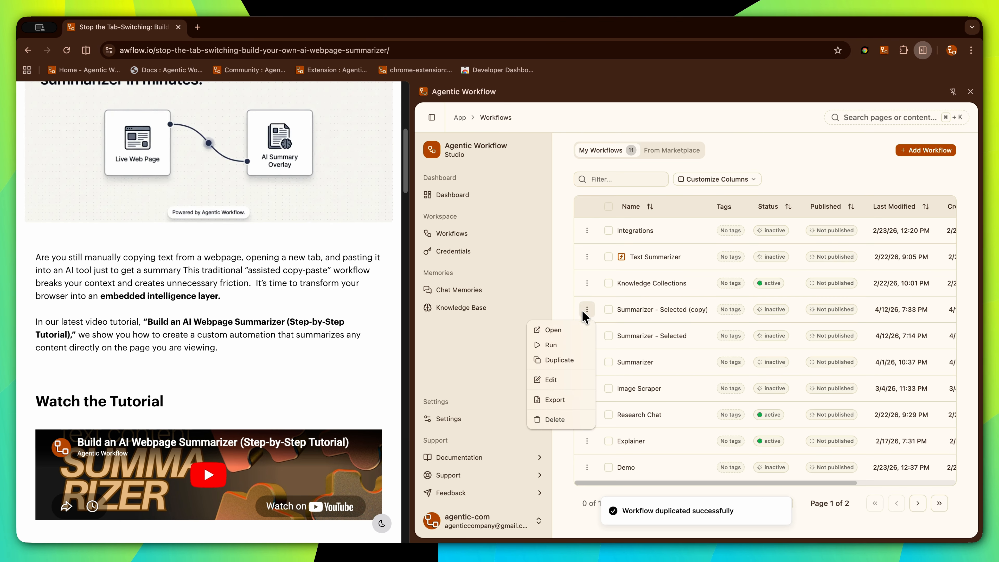
click(560, 383)
drag(629, 302, 701, 304)
key(BackSpace)
key(BackSpace)
text(-)
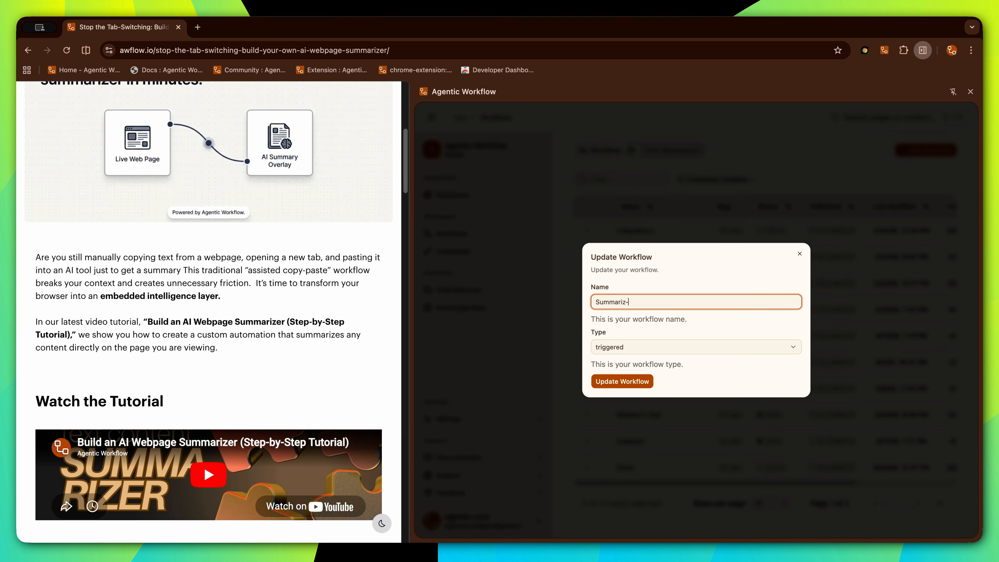
text(it)
click(655, 346)
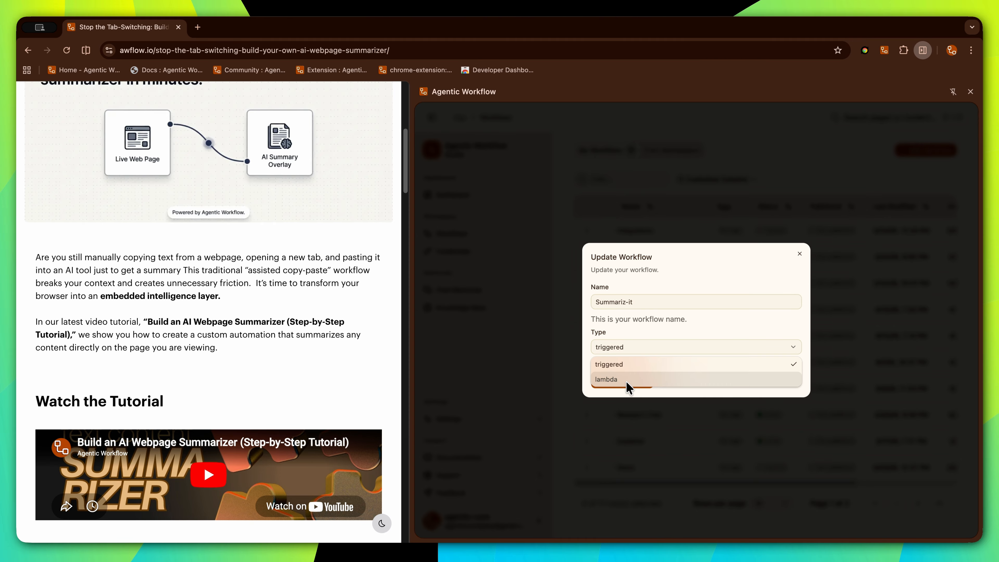
click(631, 379)
click(609, 381)
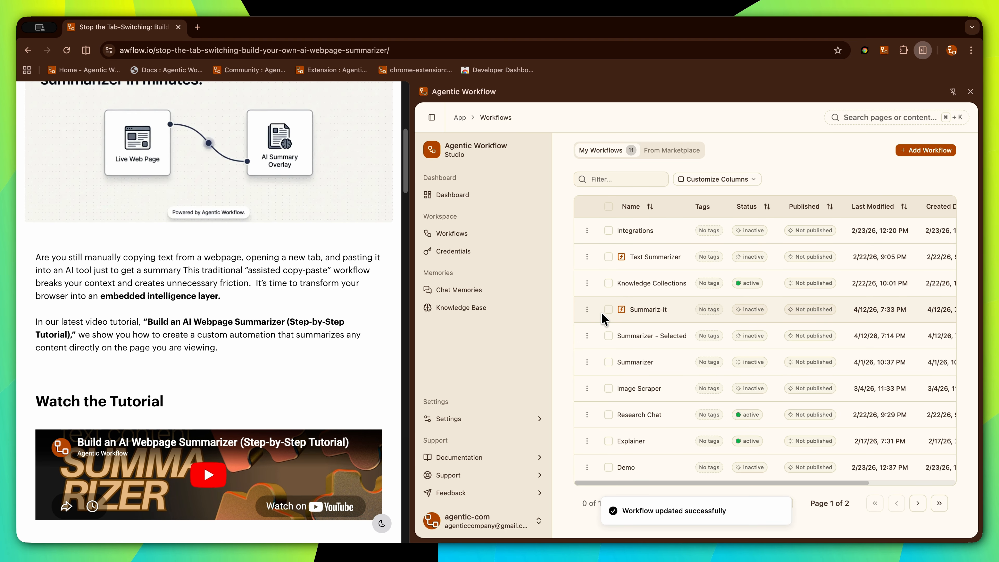
Open the Summariz-it workflow and collapse the navigation sidebar to widen the canvas
click(587, 310)
click(561, 330)
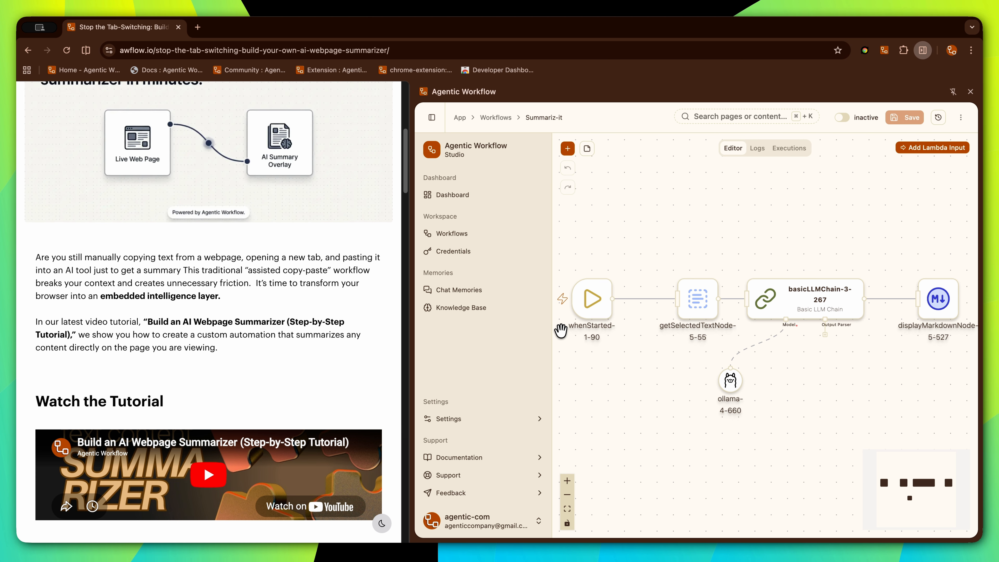
click(432, 117)
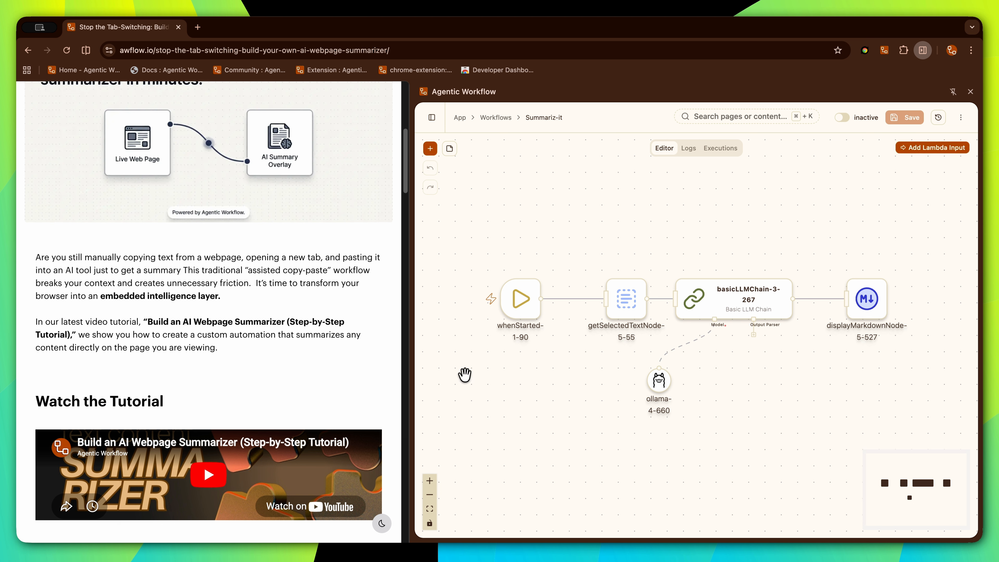
Delete the whenStarted, displayMarkdown and getSelectedText nodes, and move the LLM chain closer above the Ollama node
mouse_move(537, 304)
click(524, 271)
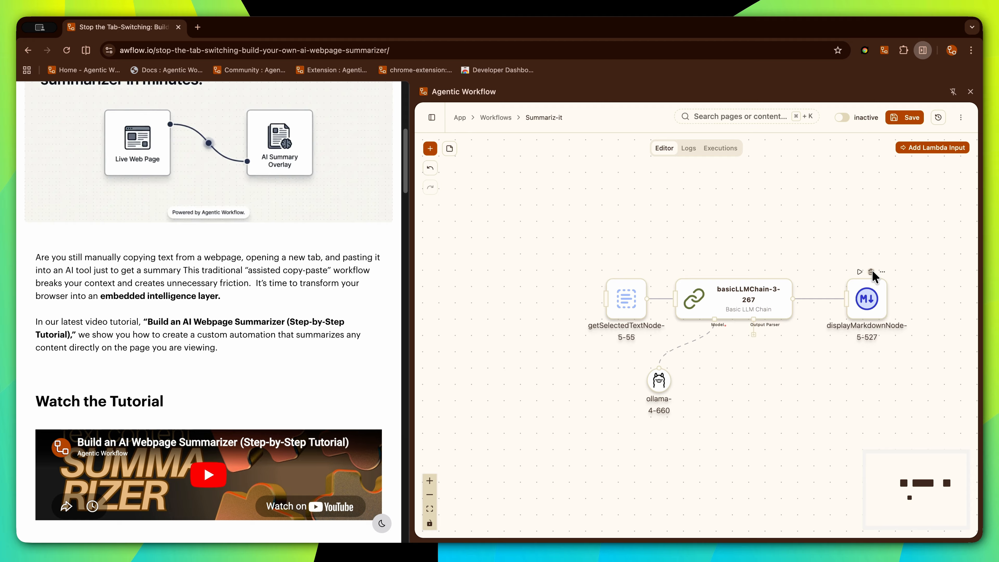
click(872, 271)
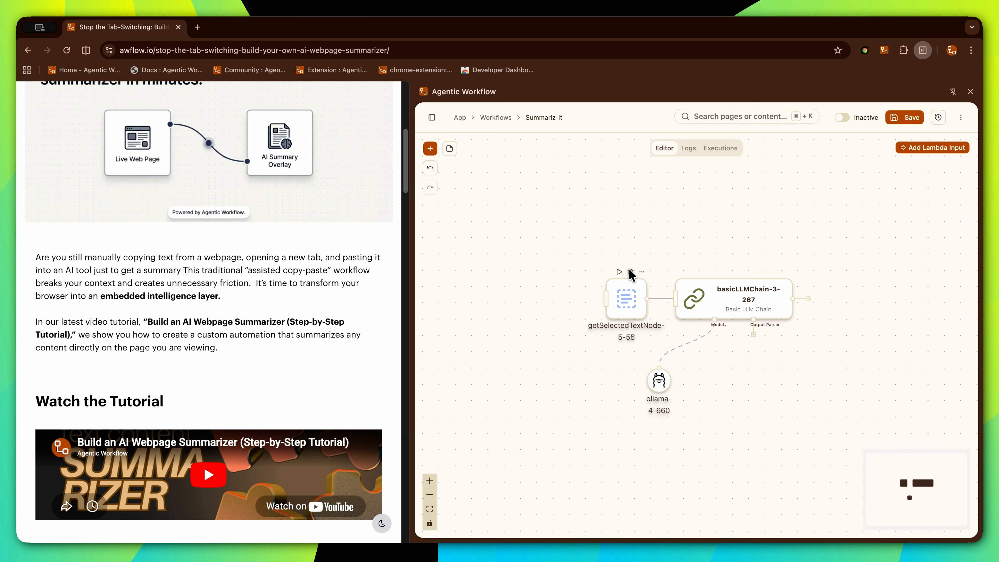
click(631, 272)
mouse_move(725, 282)
drag(725, 284, 670, 303)
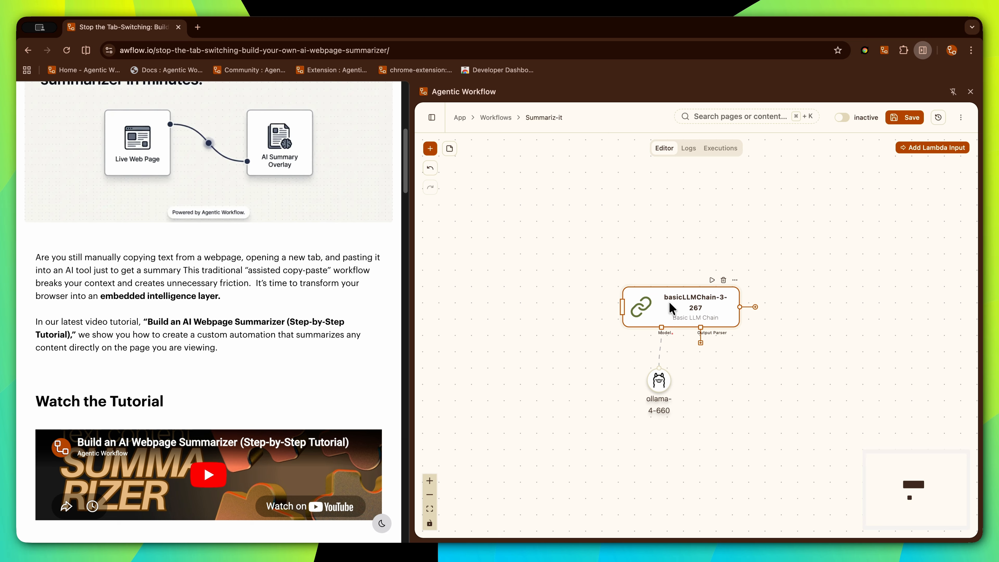
click(833, 178)
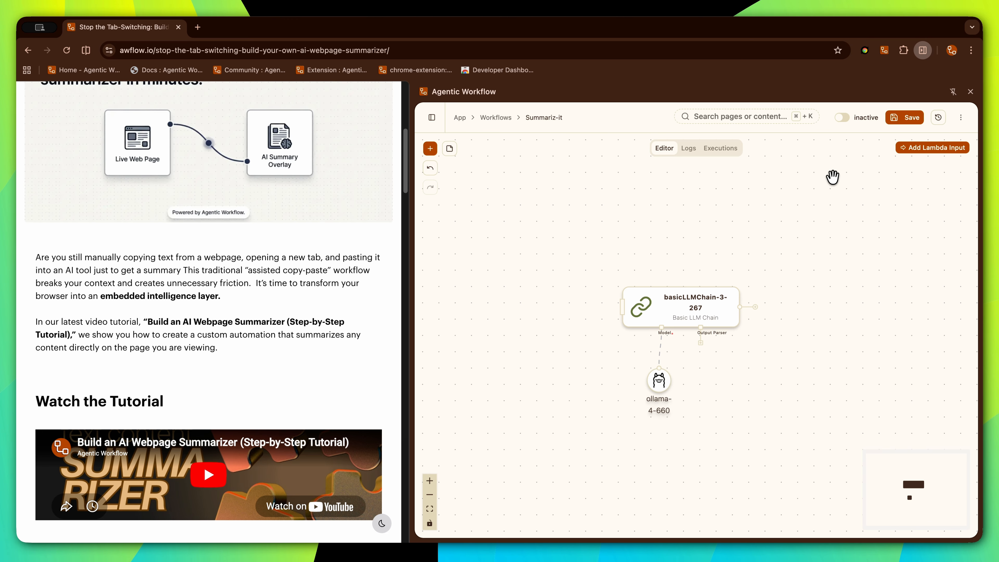
Add a Lambda Input node before the LLM chain and connect its output to the chain's input
click(917, 150)
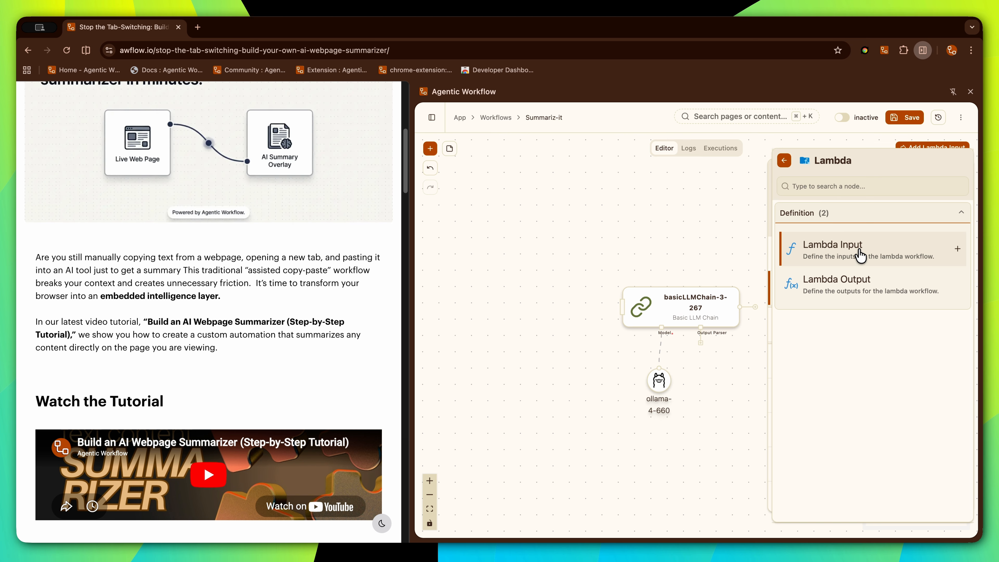
drag(860, 251, 587, 289)
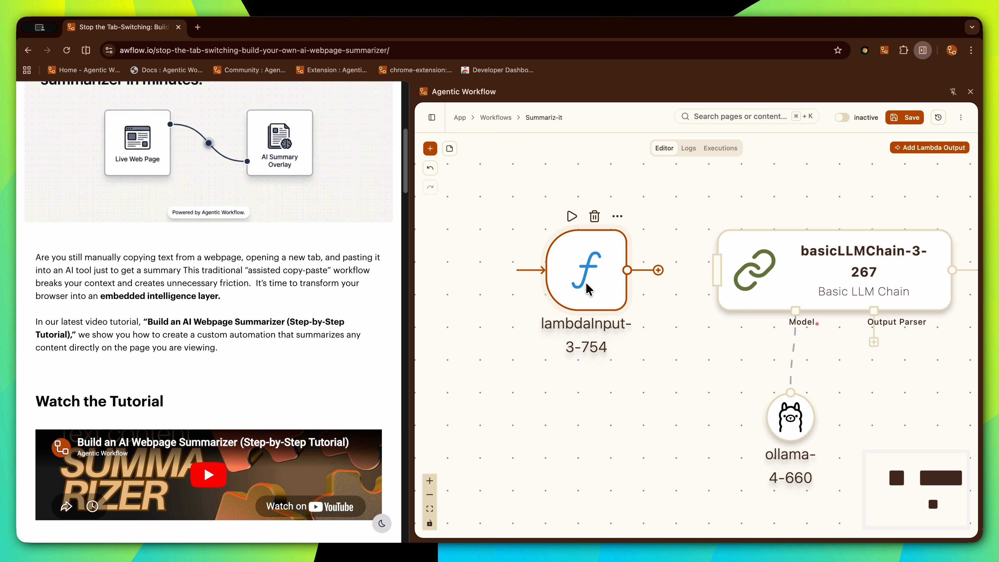
click(650, 398)
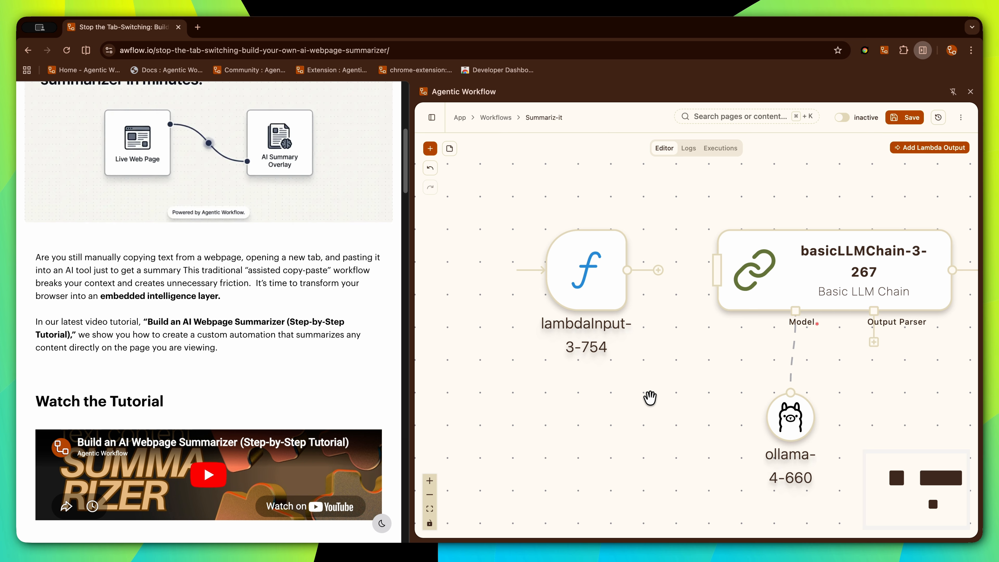
drag(627, 270, 715, 271)
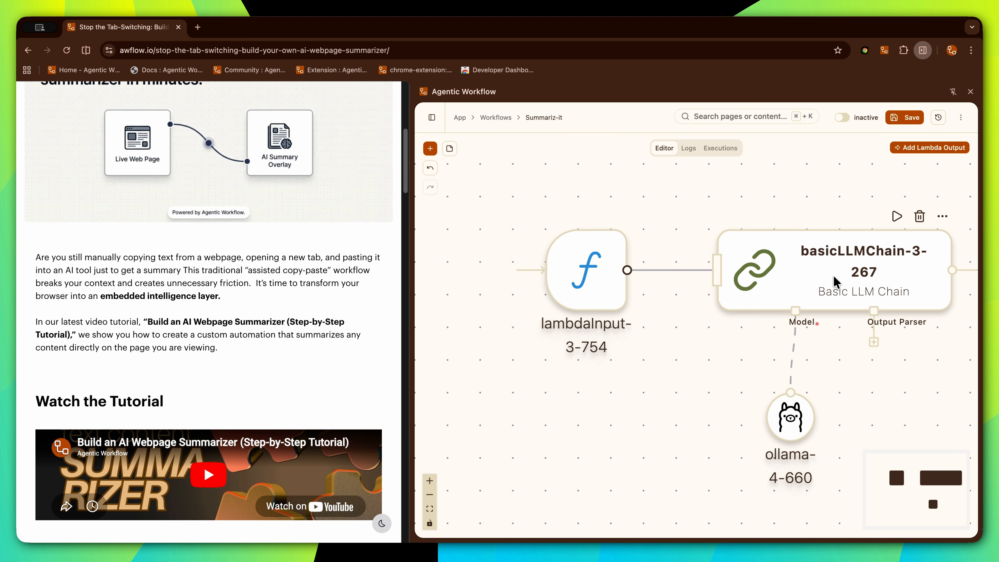
Define a String input named text with the default value "nothing" in the Lambda Input node
double_click(603, 281)
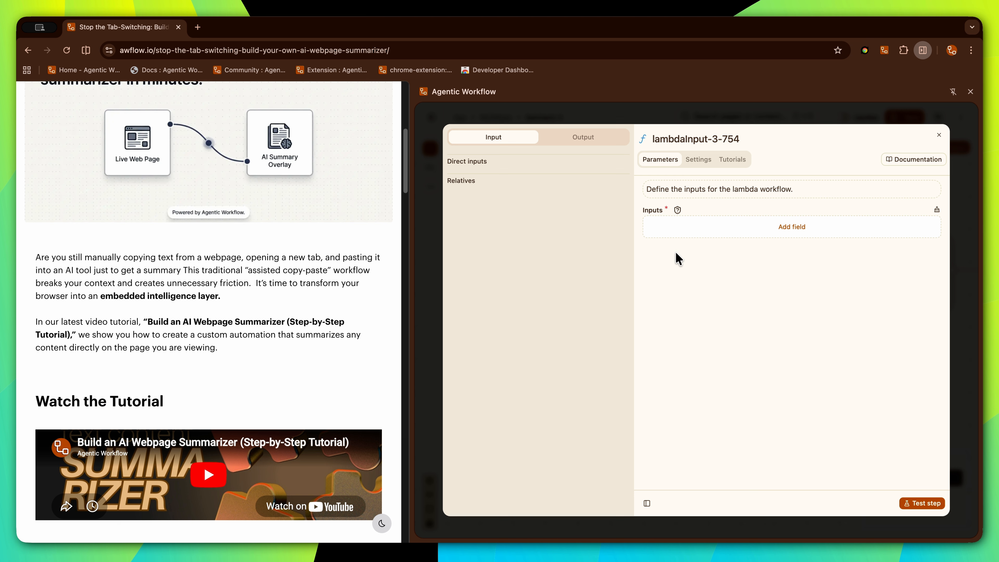
click(693, 231)
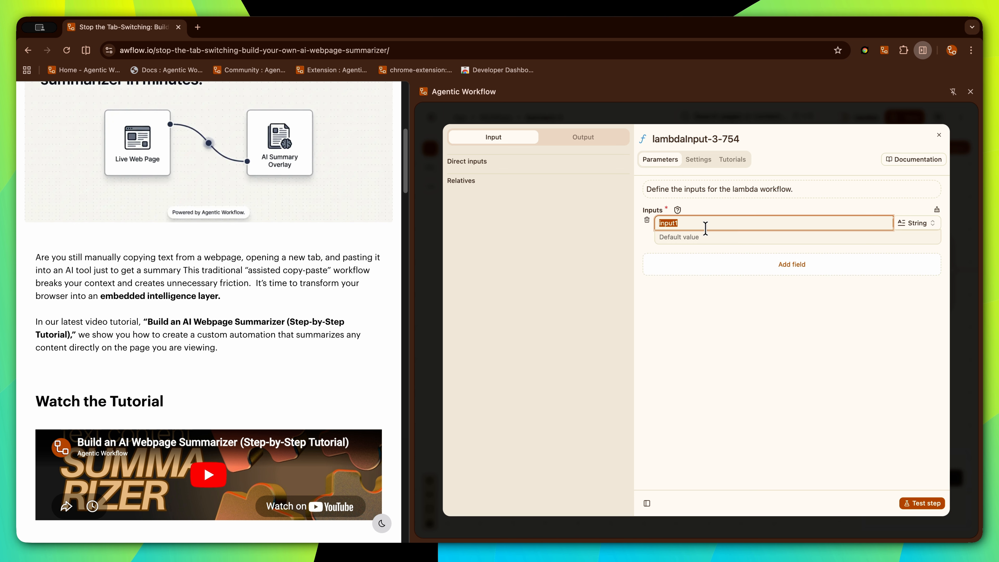
text(text)
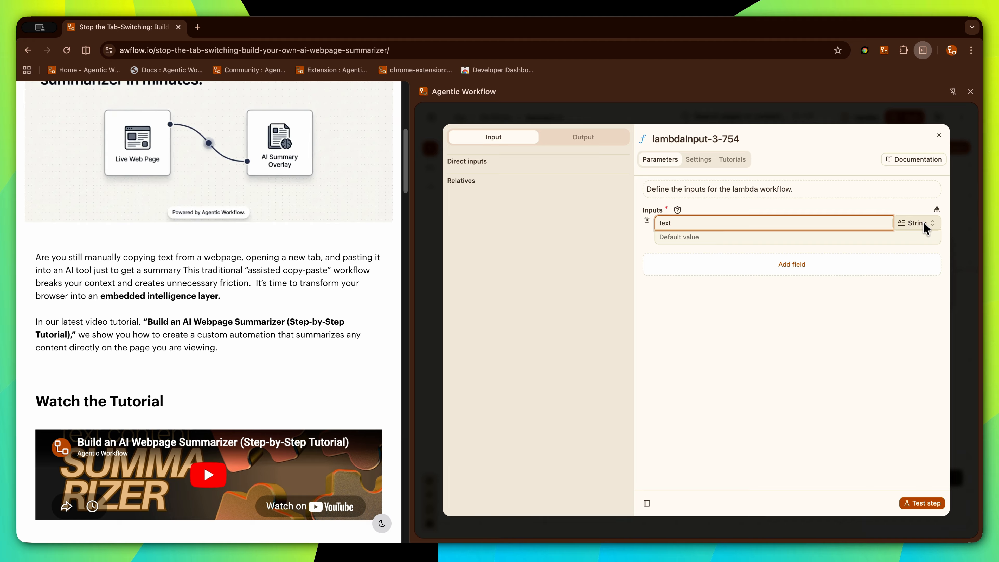
click(869, 237)
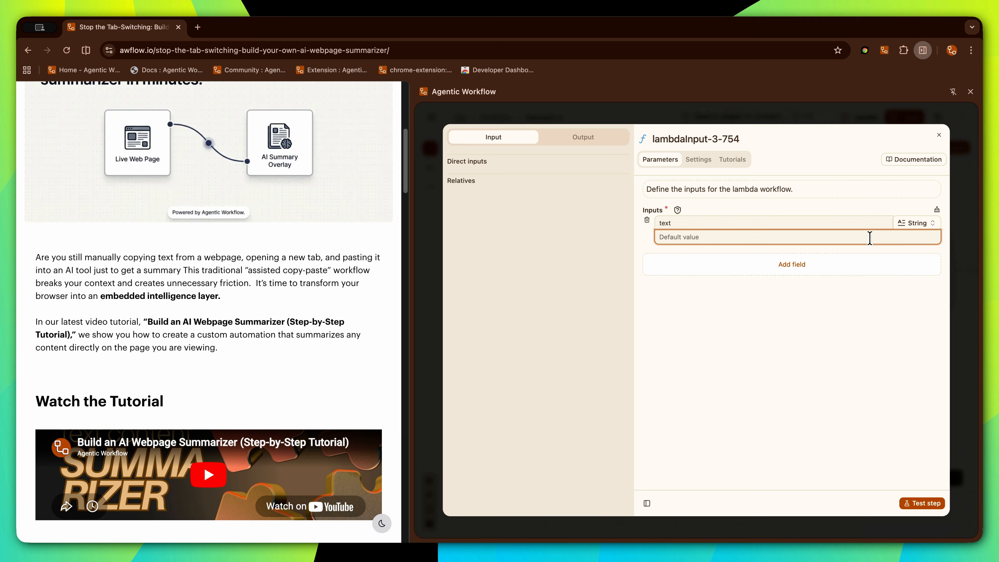
click(870, 238)
text("nothing")
click(861, 362)
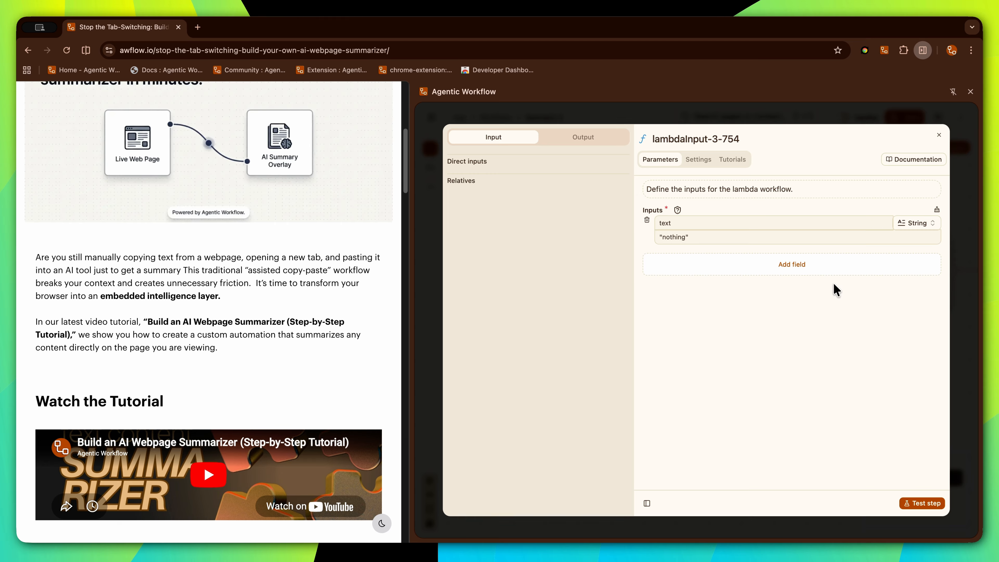
Try adding four extra input fields to the Lambda Input node, and remove them again
click(831, 269)
click(795, 303)
click(793, 340)
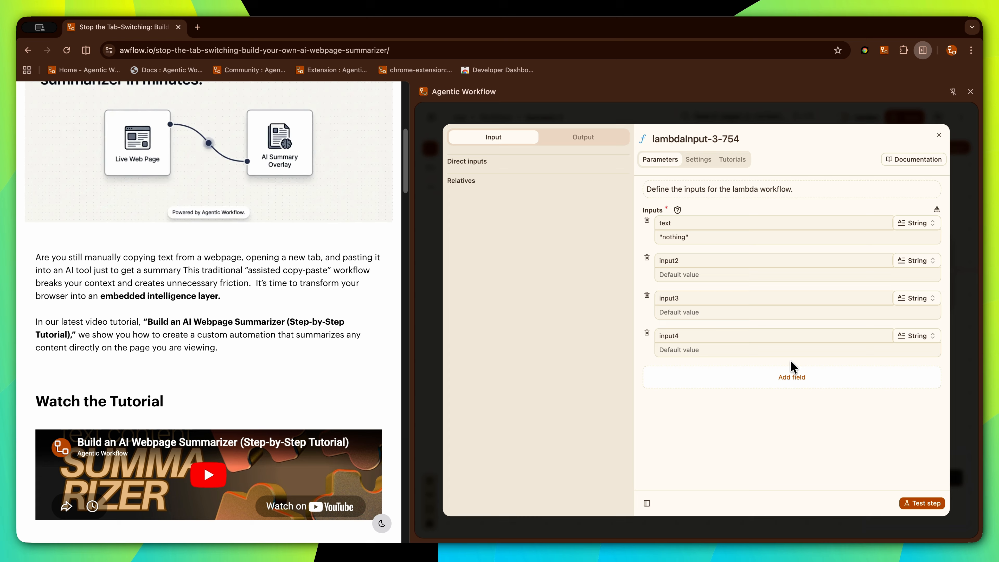
click(792, 374)
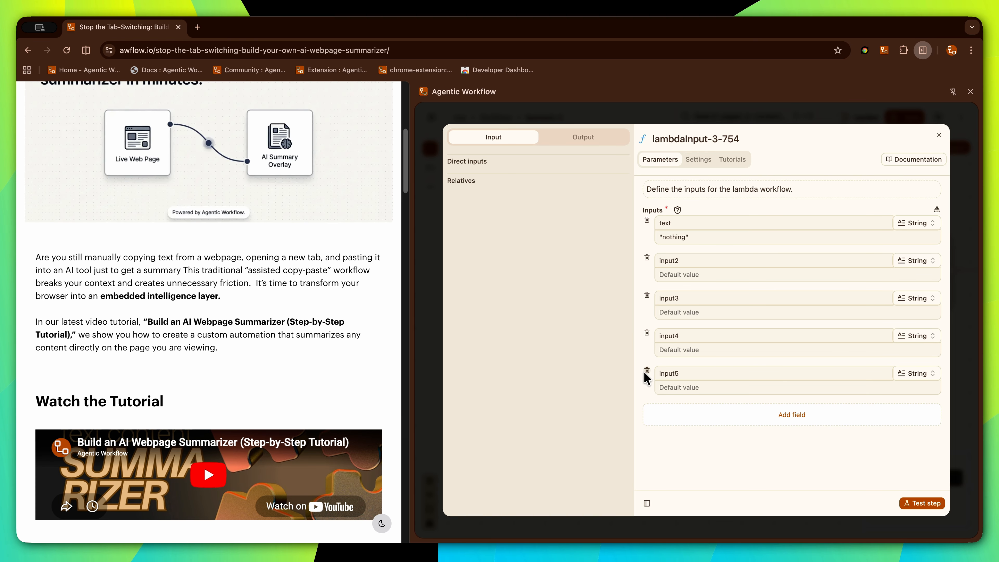
click(646, 371)
click(647, 333)
click(647, 295)
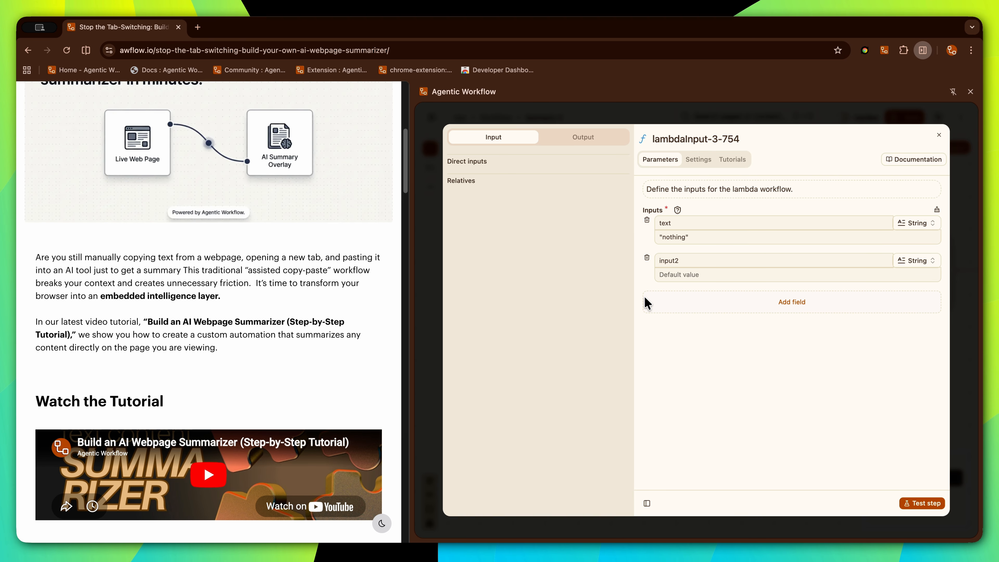
click(647, 258)
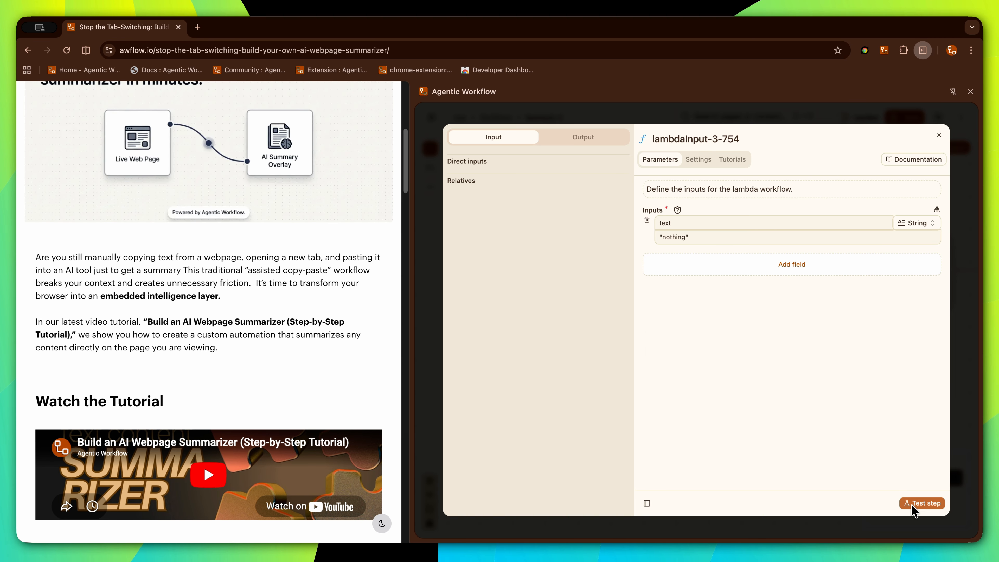
Test the Lambda Input node, view its output, and close its settings
click(921, 503)
click(566, 138)
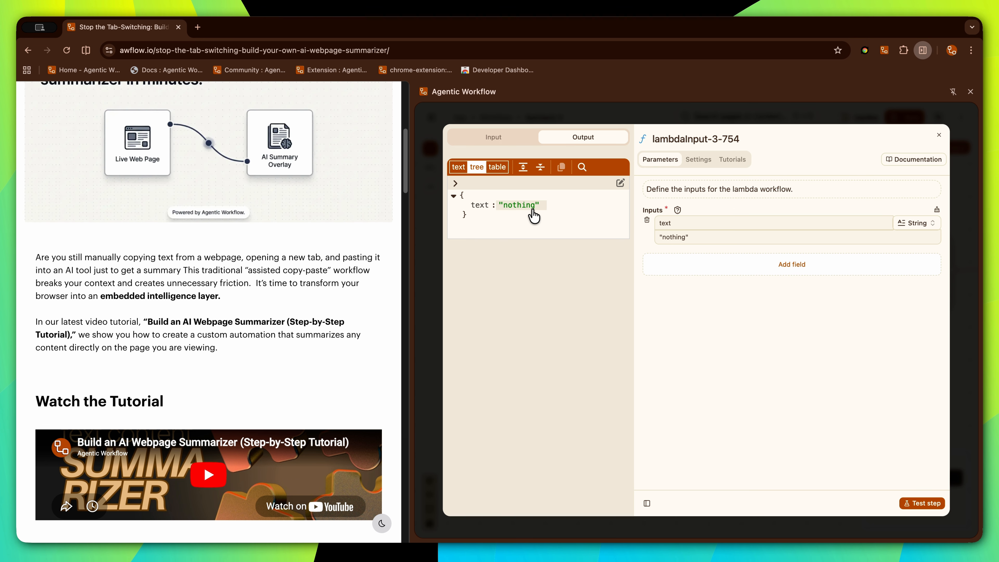
click(698, 111)
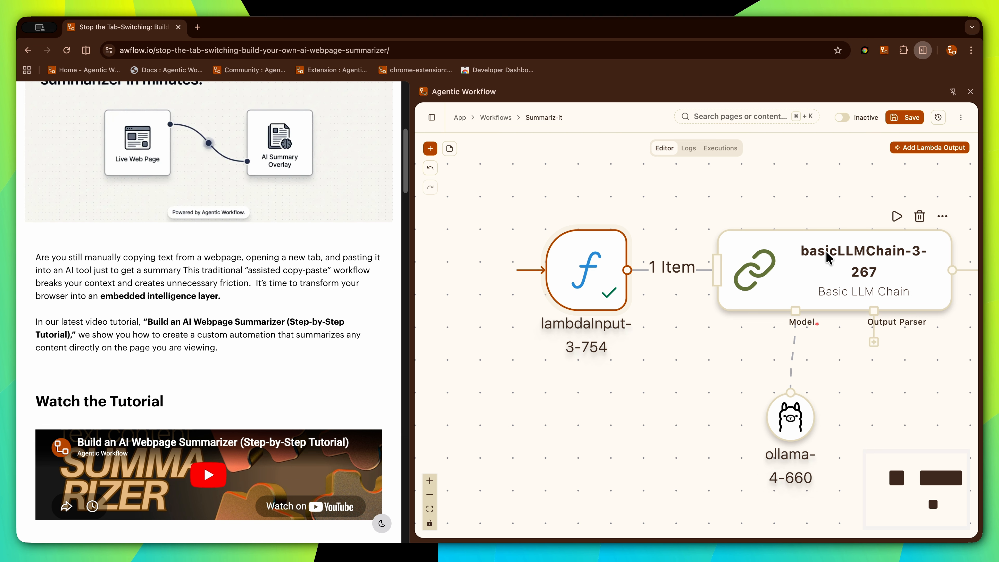
Replace the broken selected-text reference in the Basic LLM Chain's prompt with the Lambda Input's text value, keeping it inside the quotes
double_click(826, 251)
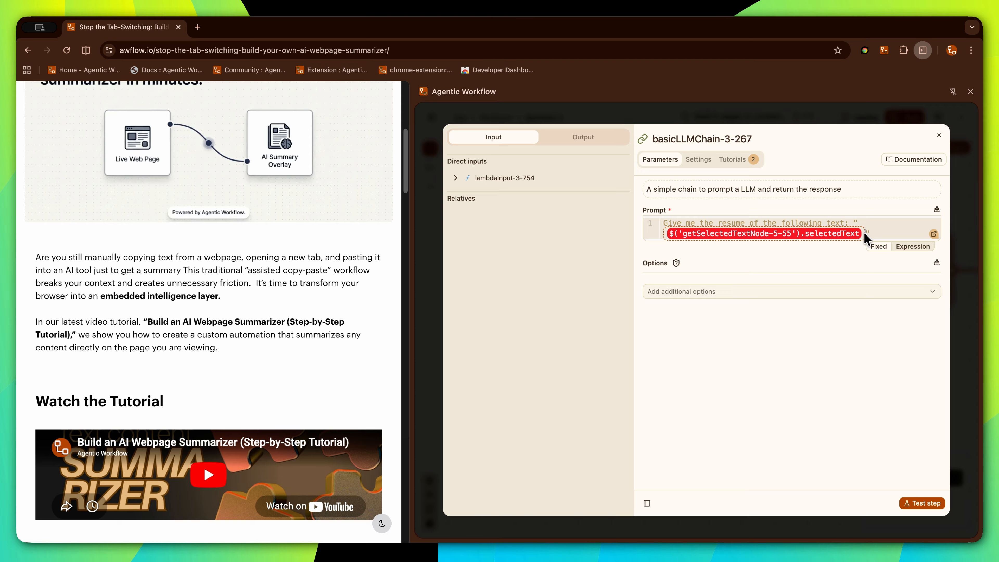
key(BackSpace)
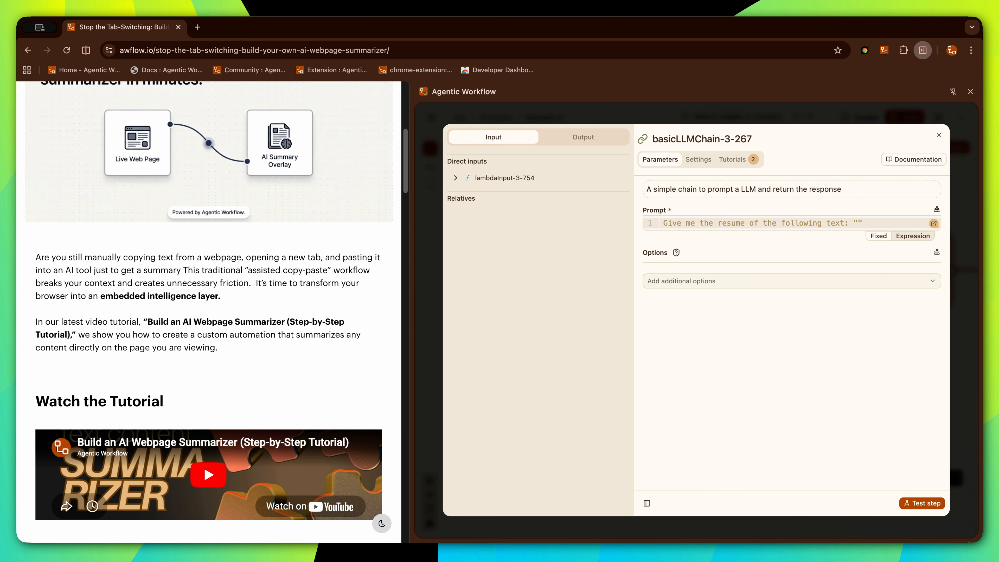
click(457, 178)
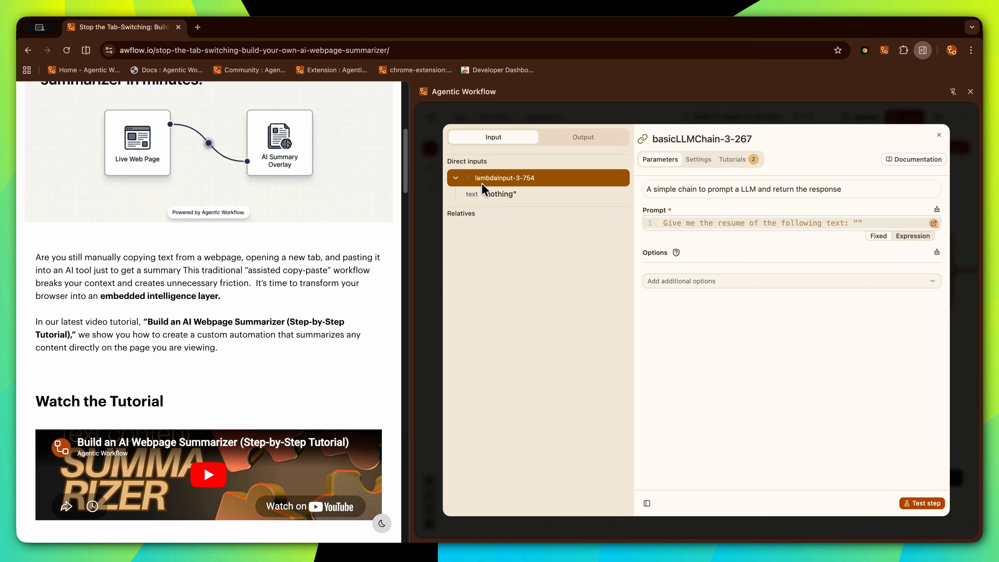
drag(485, 193, 829, 229)
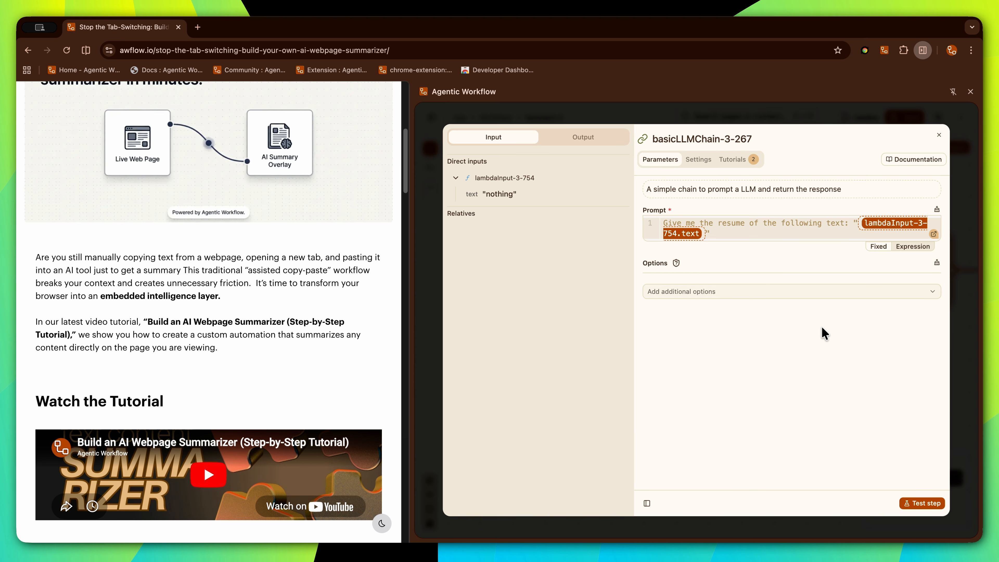
click(661, 118)
Add a Lambda Output node after the Basic LLM Chain and connect the chain's output to it
drag(796, 197, 677, 213)
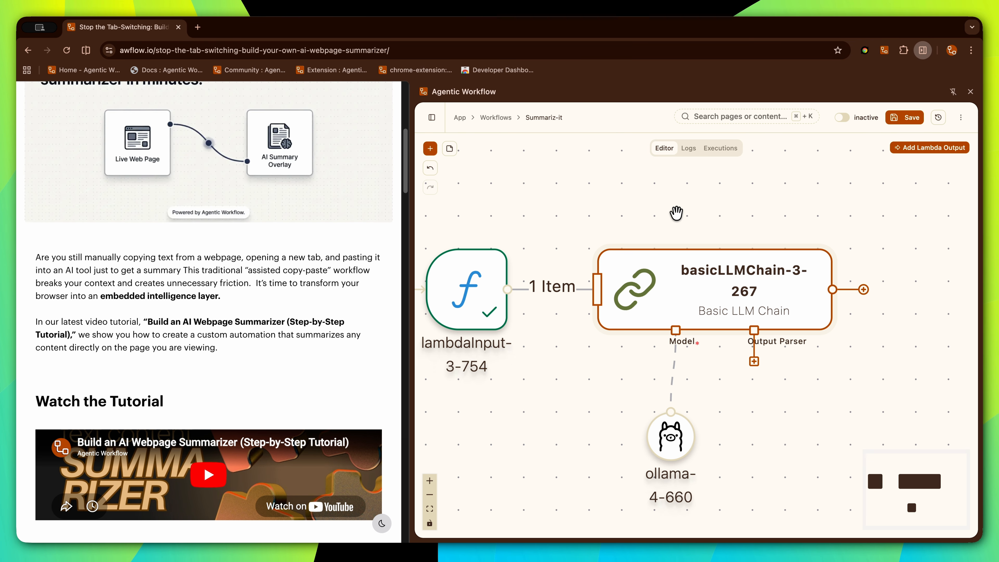
drag(913, 209, 841, 241)
click(912, 148)
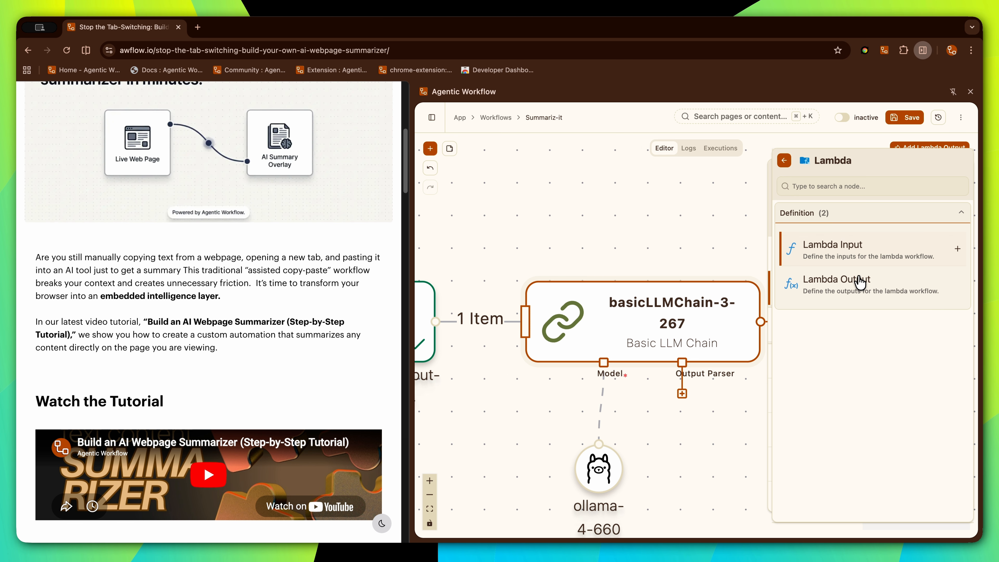
click(860, 282)
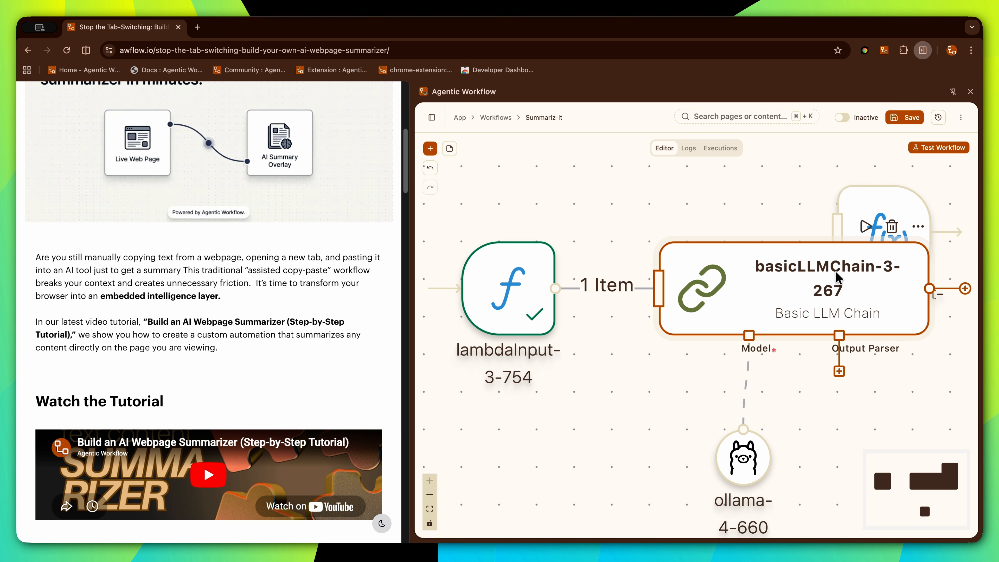
scroll(835, 271, down, 3)
drag(866, 236, 949, 275)
drag(863, 283, 936, 289)
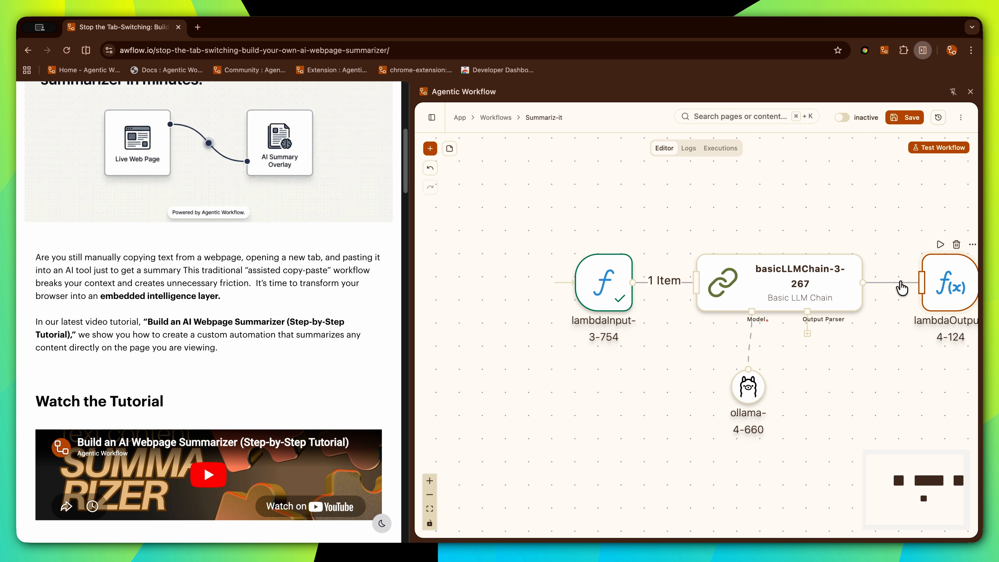
click(430, 509)
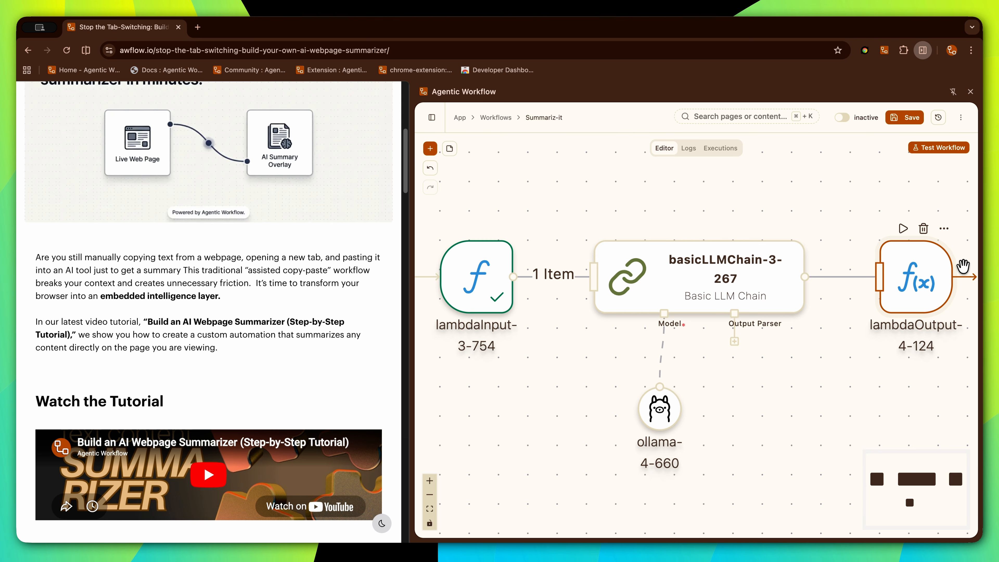
Define a String output named summary in the Lambda Output node, leaving its value empty
double_click(931, 275)
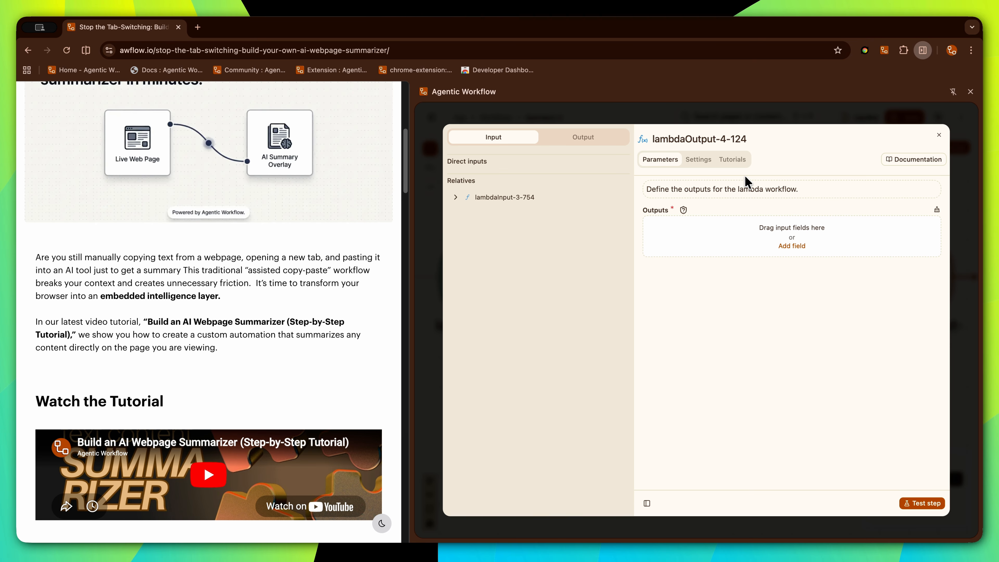
click(704, 240)
double_click(696, 223)
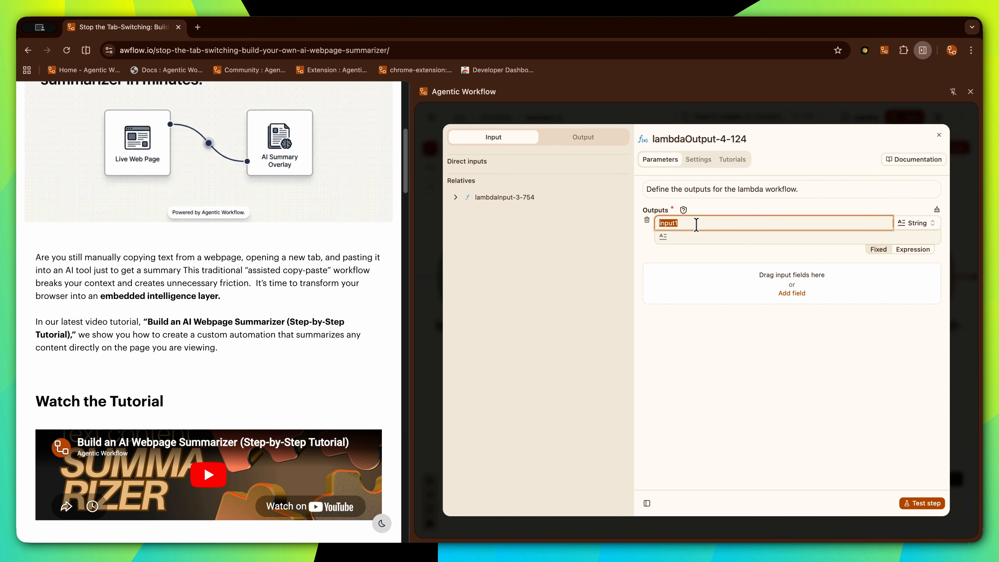
text(sul)
text(mmary)
click(704, 235)
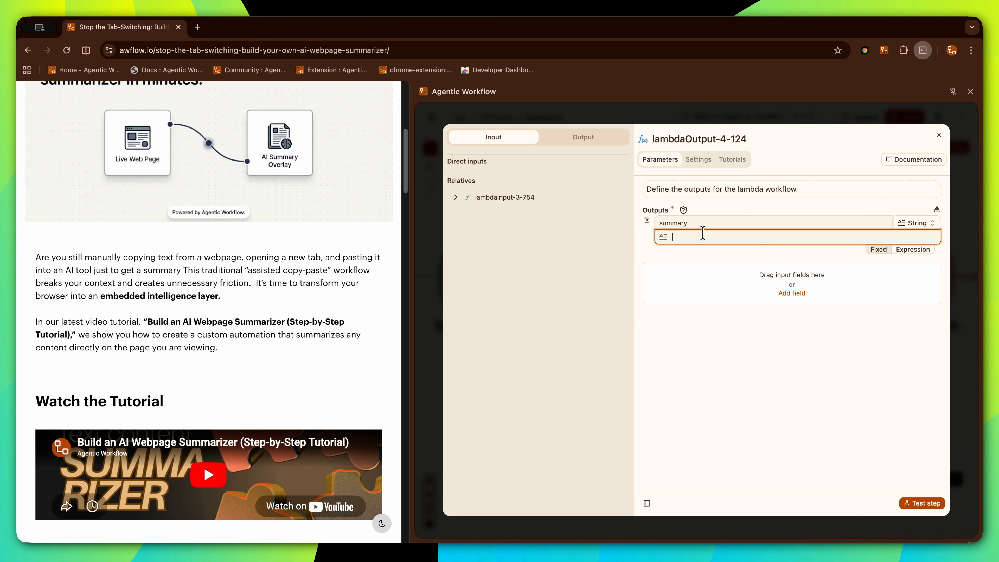
click(467, 169)
click(588, 116)
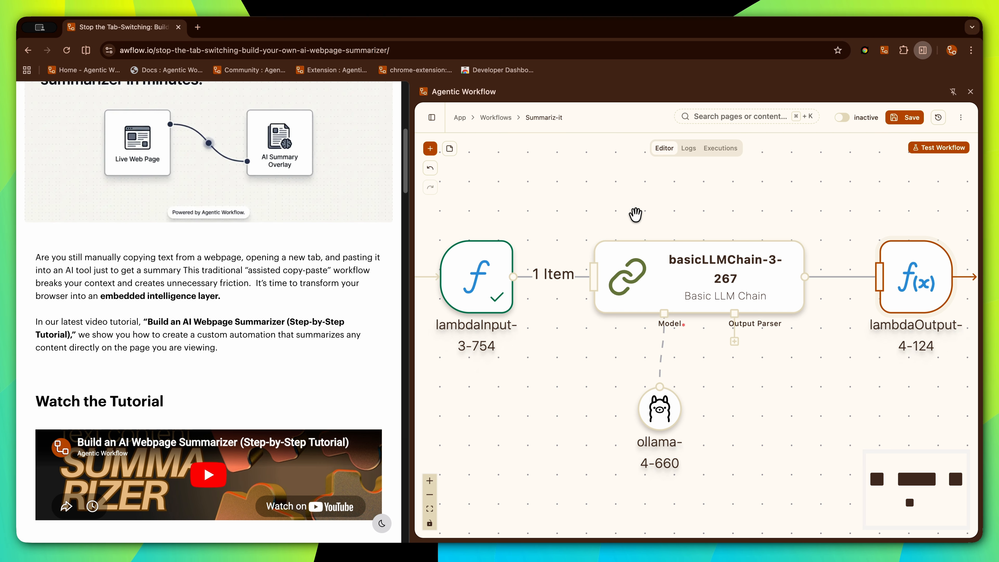
Run the Basic LLM Chain to map its response to the summary output as an expression, and save the workflow
click(755, 229)
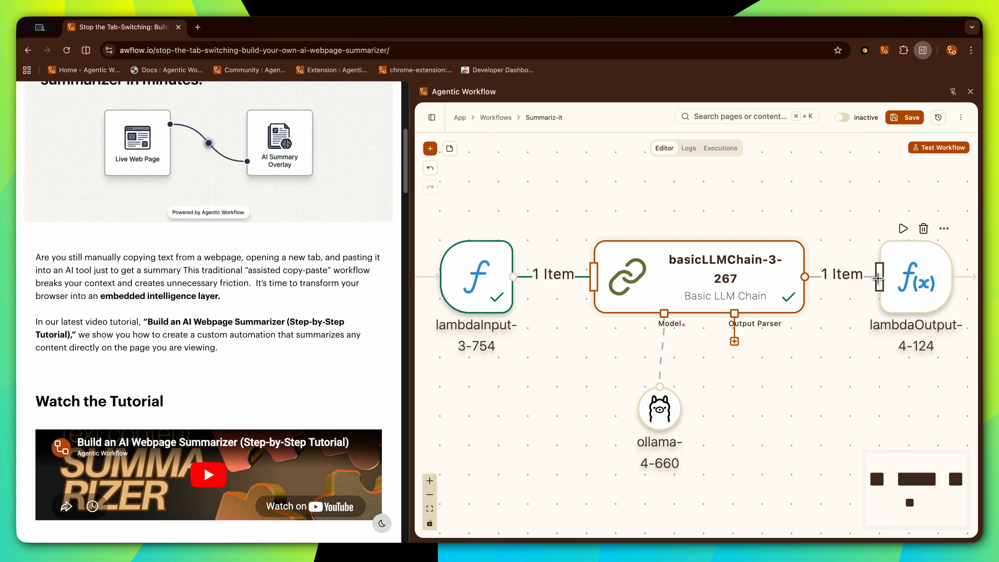
double_click(908, 287)
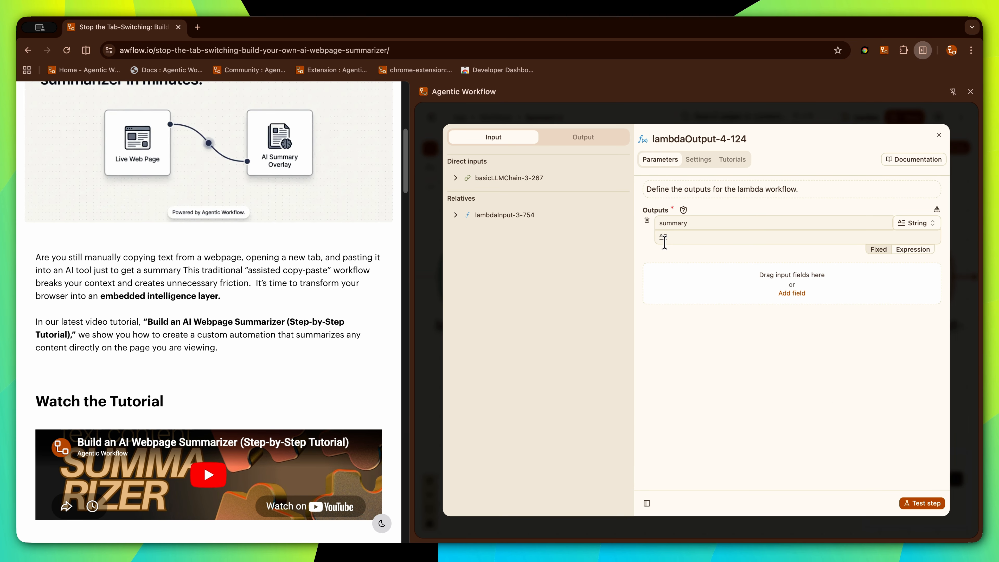
click(458, 179)
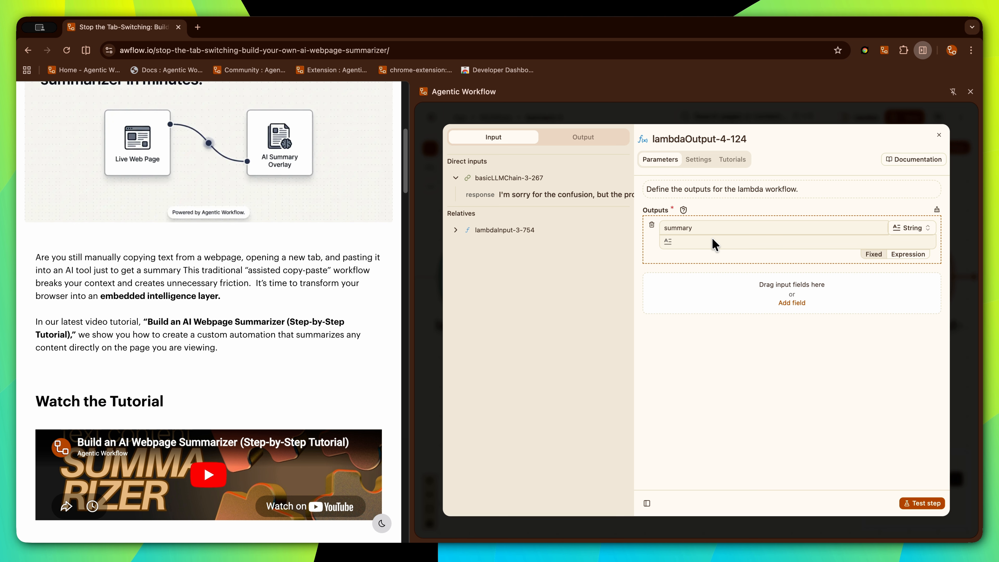
drag(714, 244, 714, 244)
click(908, 254)
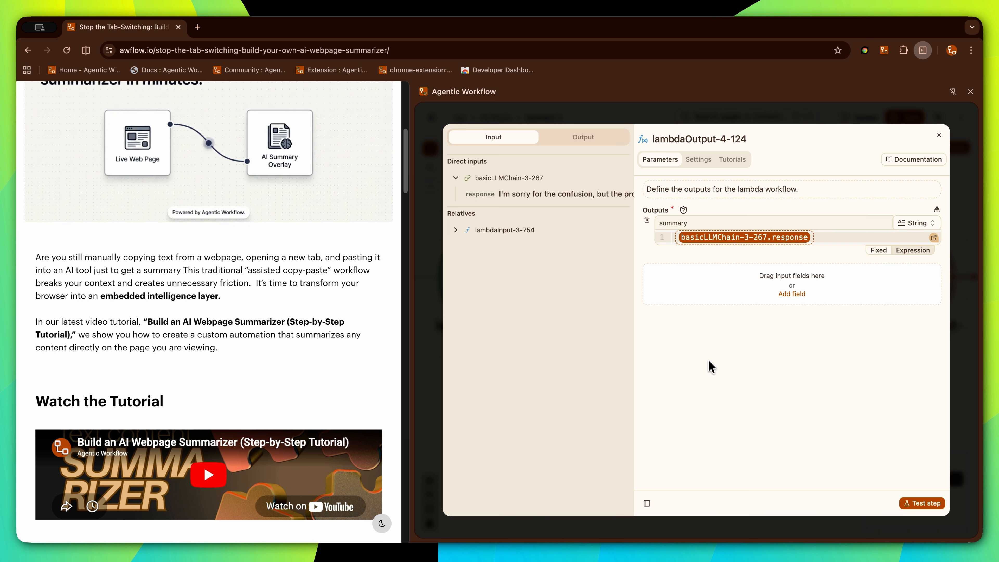
click(840, 118)
click(907, 118)
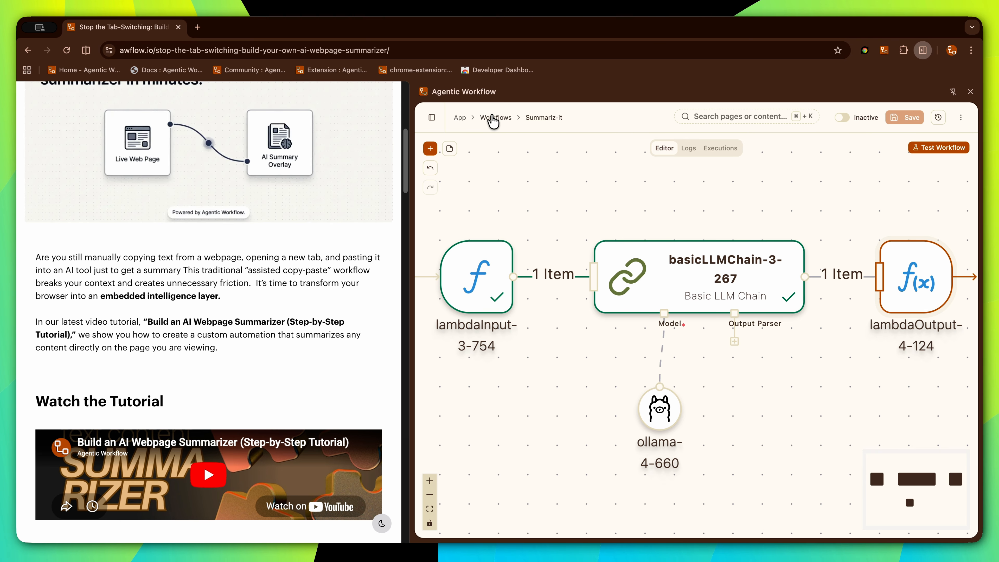
Open the Summarizer - Selected workflow and delete its Basic LLM Chain and Ollama nodes
click(493, 120)
click(487, 338)
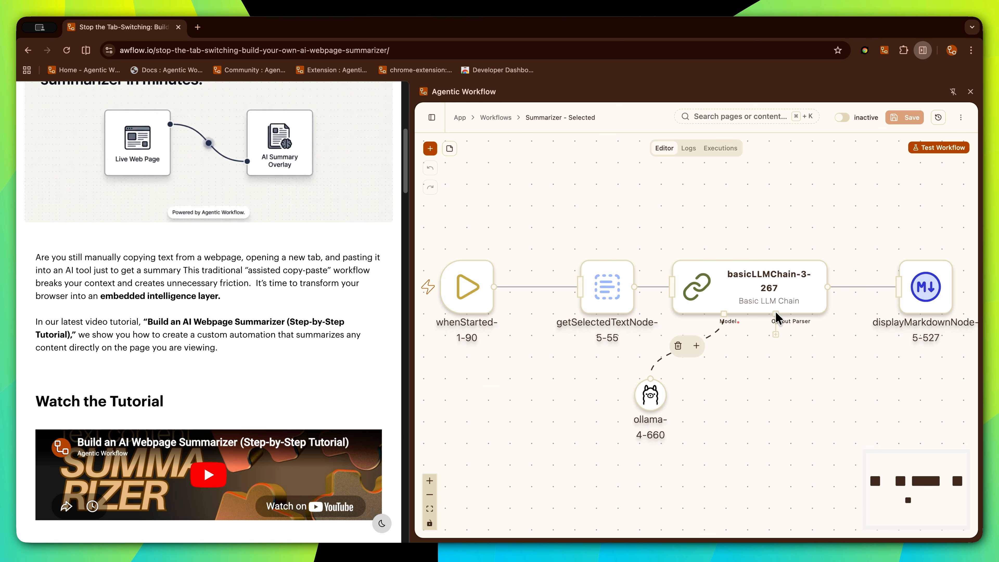
click(806, 252)
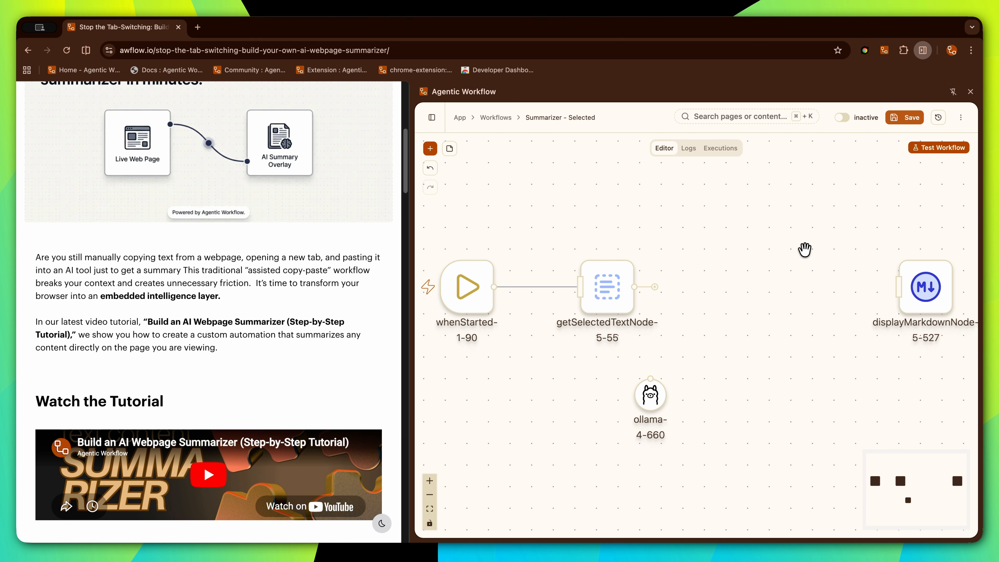
click(645, 373)
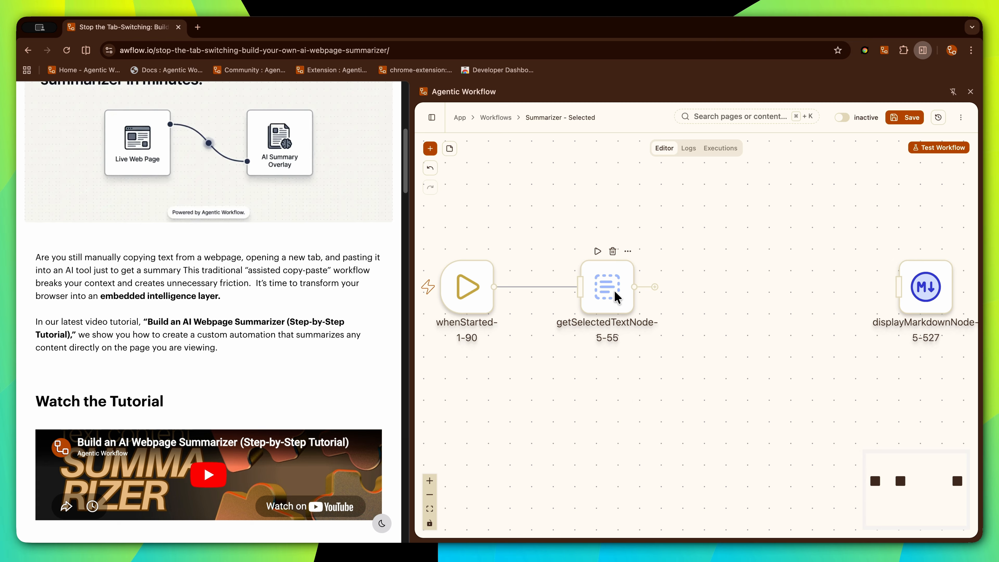
Add the custom Summariz-it lambda node and place it between the getSelectedText and displayMarkdown nodes
mouse_move(906, 301)
click(655, 288)
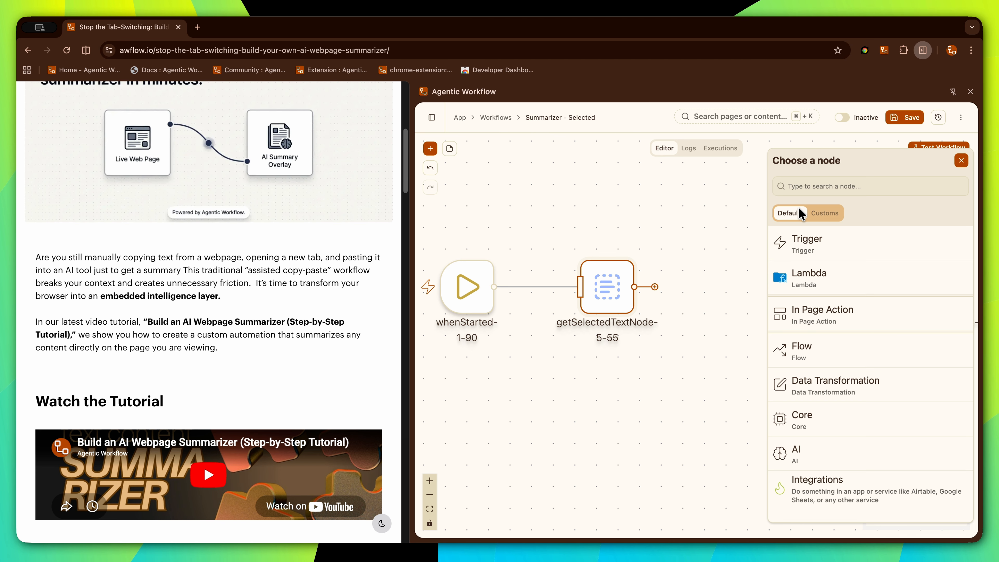
click(830, 214)
click(801, 254)
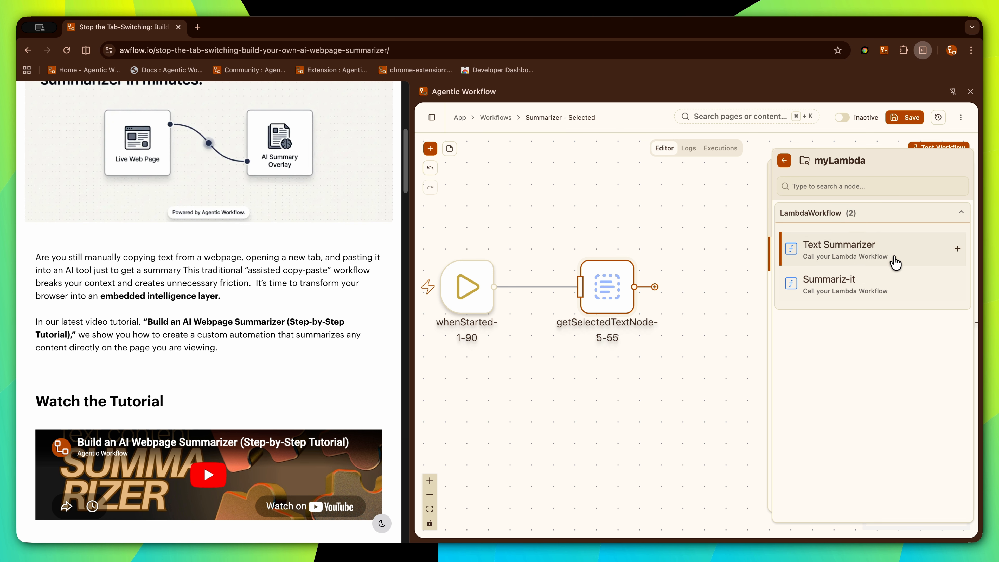
click(898, 284)
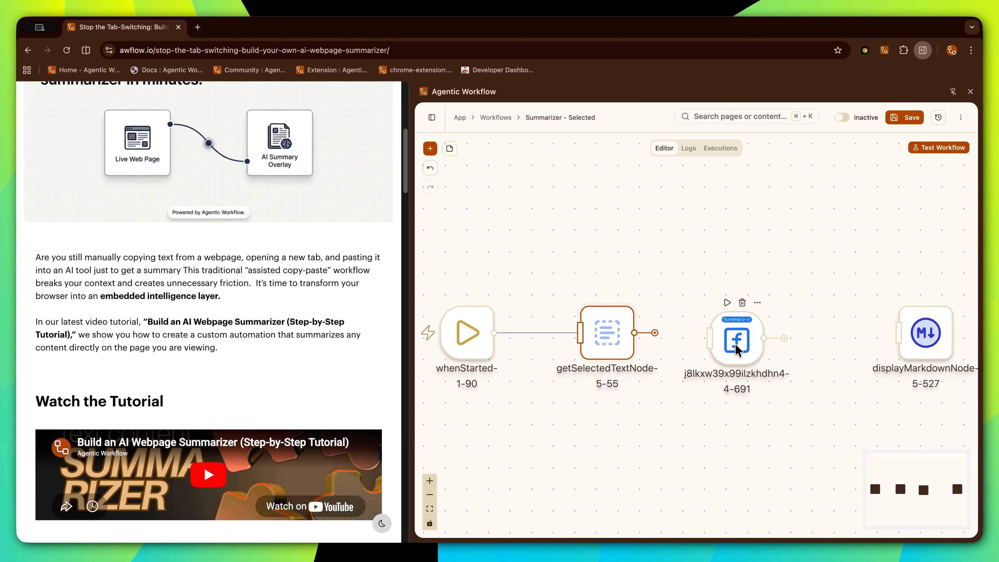
drag(736, 349, 749, 337)
Connect the getSelectedText node to the Summariz-it node, and the Summariz-it node to the displayMarkdown node
scroll(750, 338, up, 3)
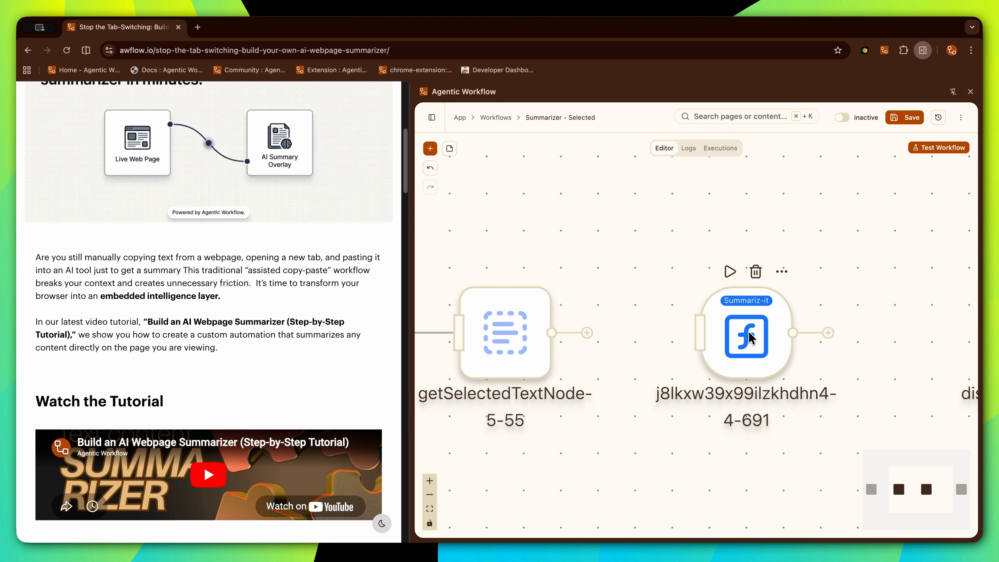
scroll(750, 338, down, 1)
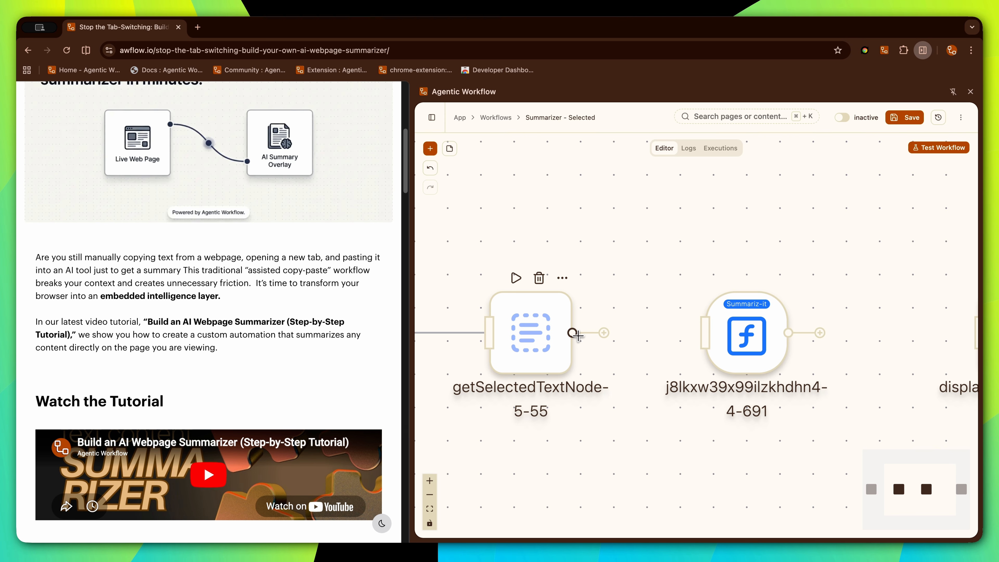
drag(575, 334, 692, 342)
scroll(693, 342, down, 1)
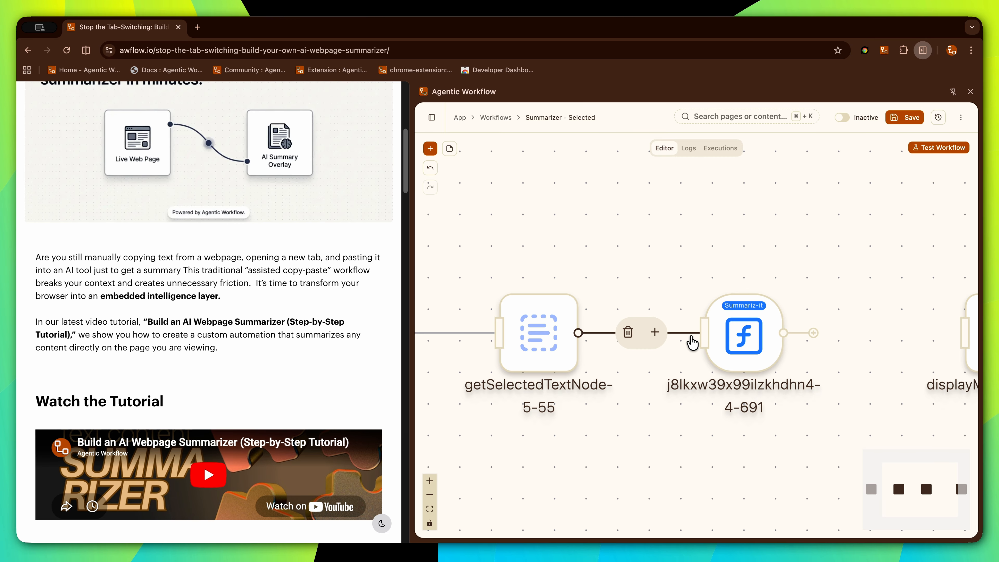
scroll(693, 342, down, 1)
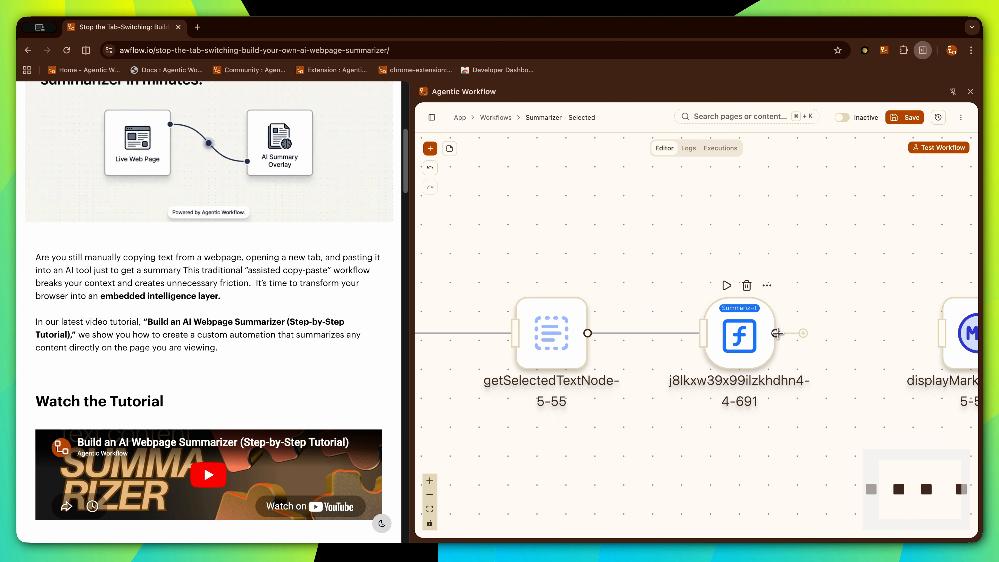
Select the two article paragraphs above "Watch the Tutorial" and run the getSelectedText node to supply sample input
double_click(718, 330)
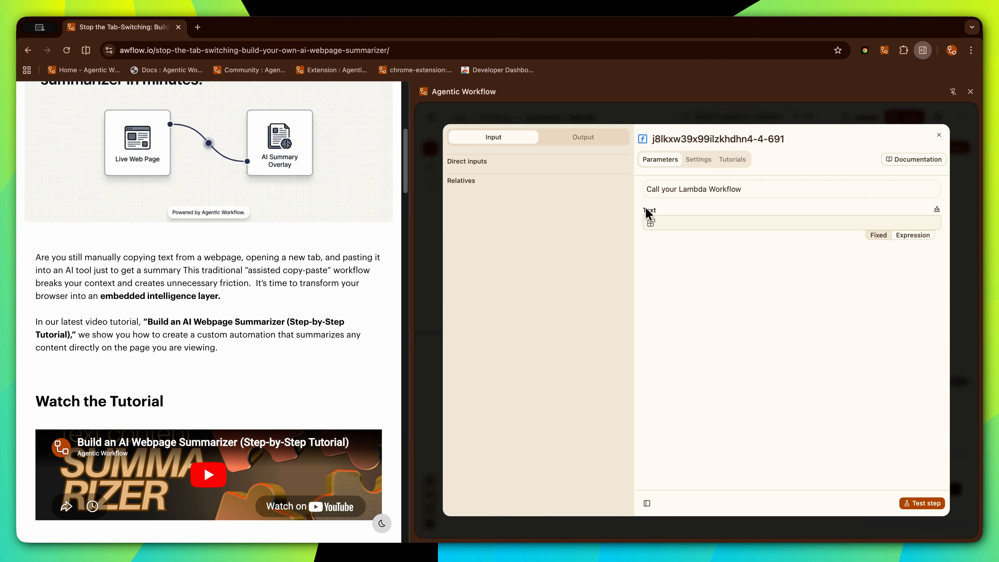
click(575, 122)
mouse_move(525, 291)
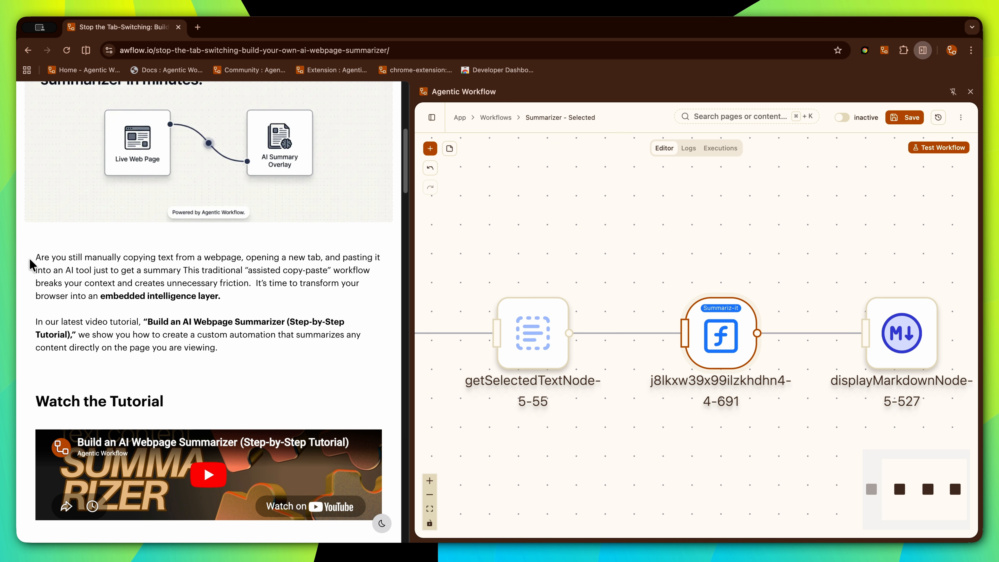
drag(35, 258, 219, 348)
mouse_move(538, 315)
click(521, 286)
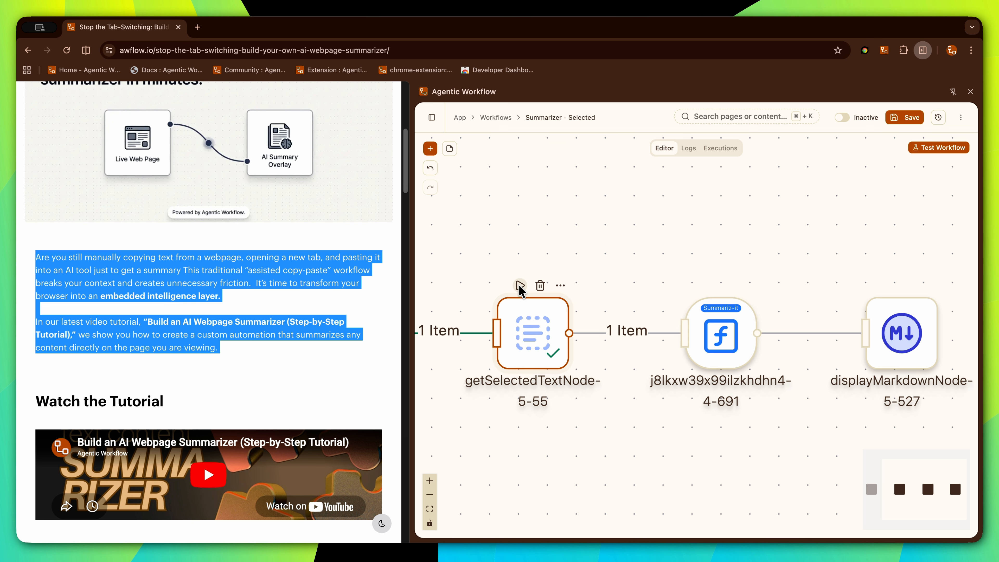
Map selectedText from the getSelectedText node to the Summariz-it node's Text parameter, and test the node to view its output
click(726, 334)
double_click(726, 334)
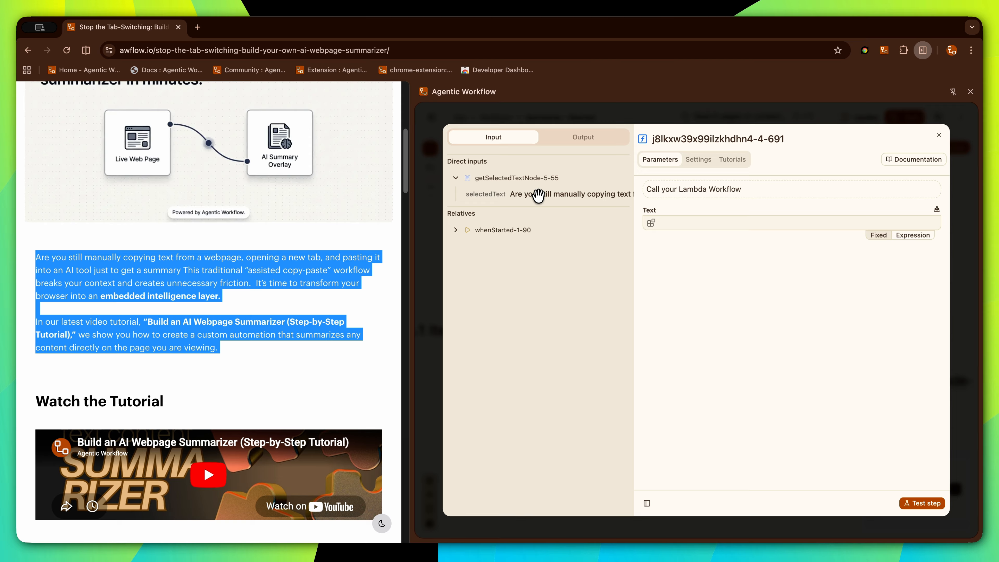
drag(538, 195, 671, 238)
click(583, 136)
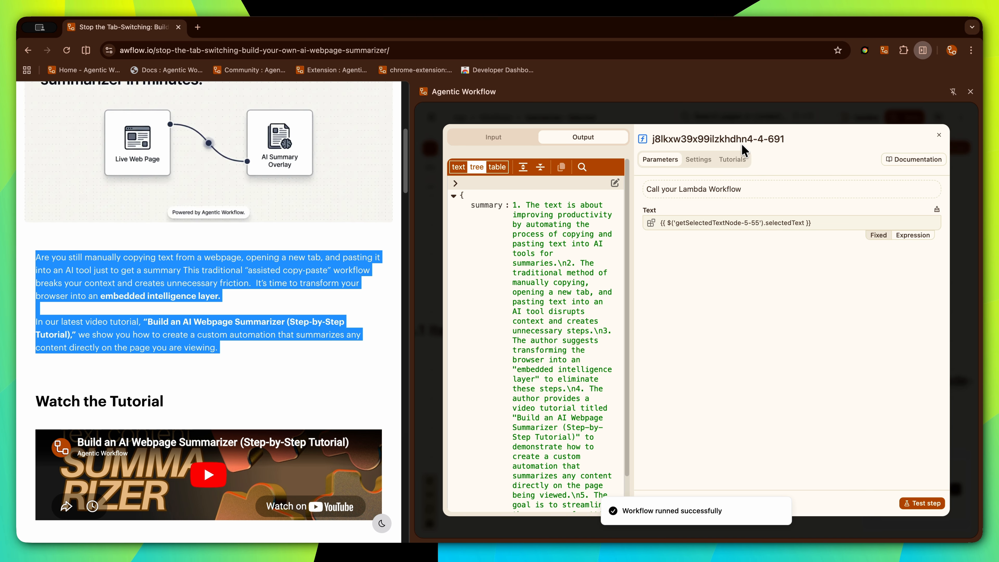
click(760, 112)
Replace the displayMarkdown node's Content with the summary output of the Summariz-it node
double_click(883, 342)
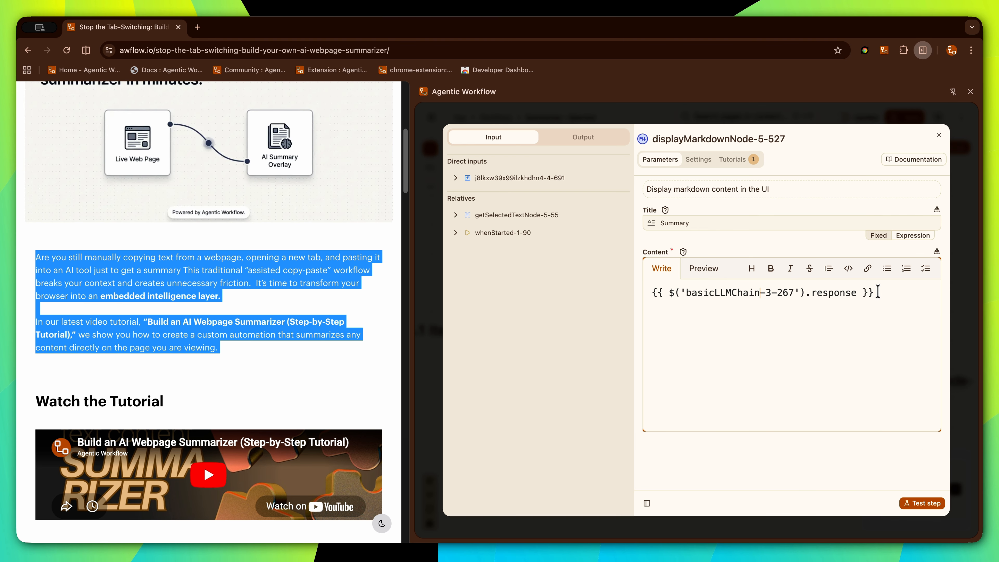
key(super+a)
key(BackSpace)
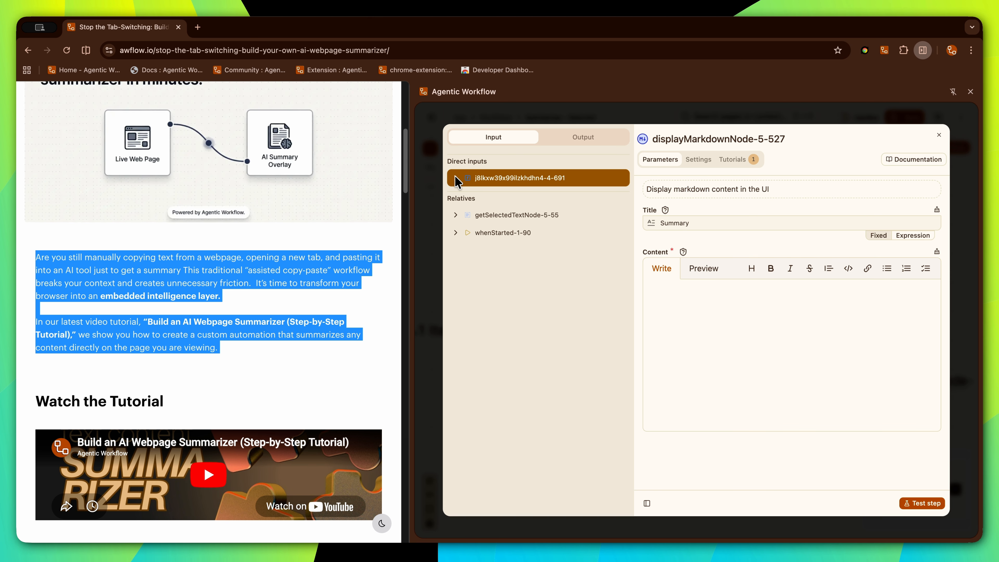
click(456, 179)
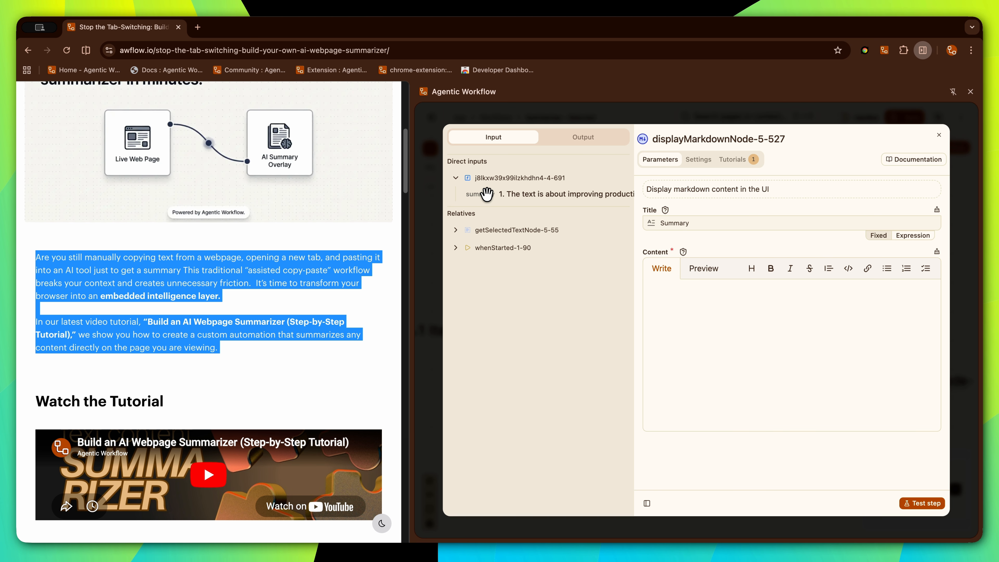
drag(486, 194, 750, 416)
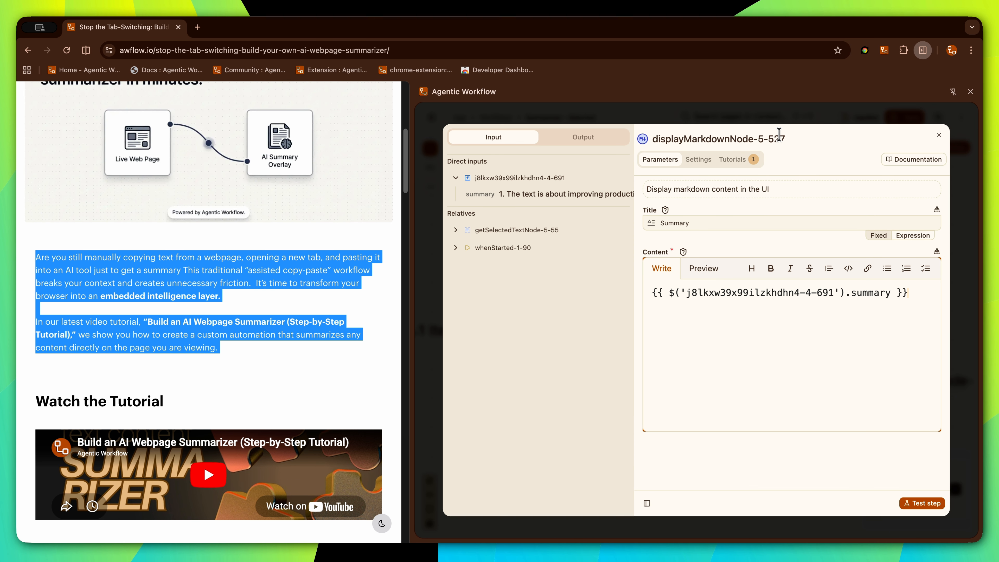
key(Escape)
Save the Summarizer - Selected workflow, test it, and select the text of the Summary overlay on the web page
click(906, 118)
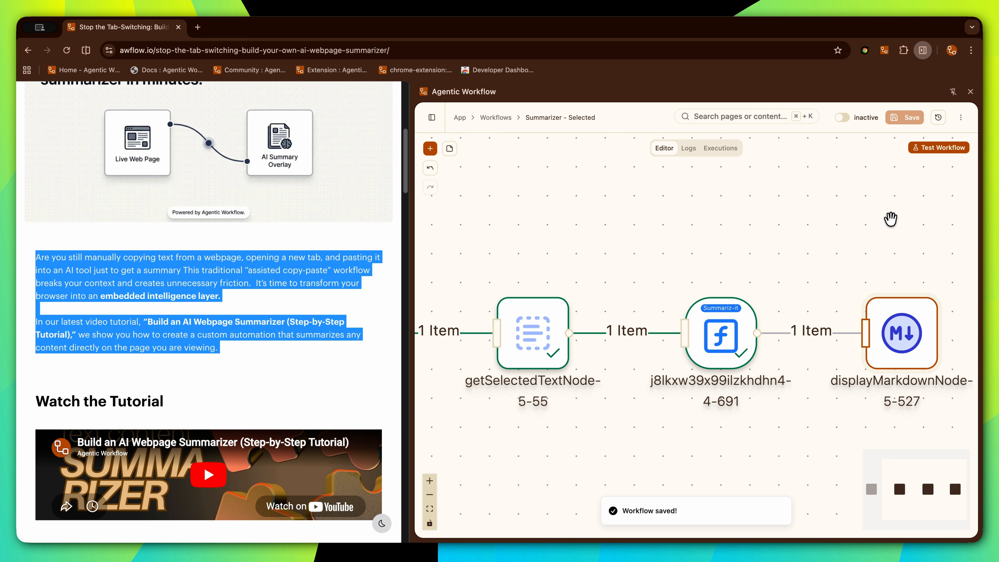
click(935, 149)
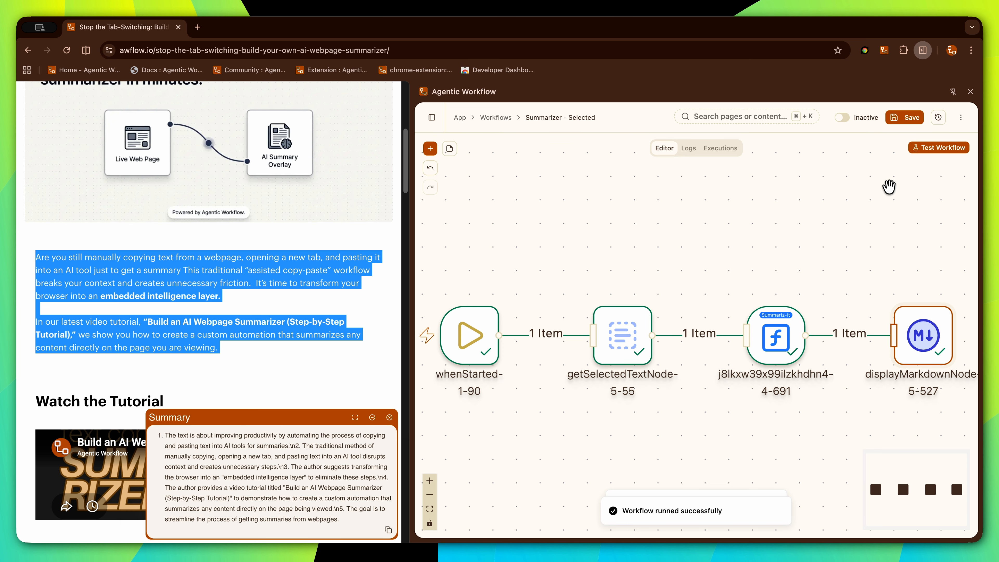
drag(158, 437, 351, 528)
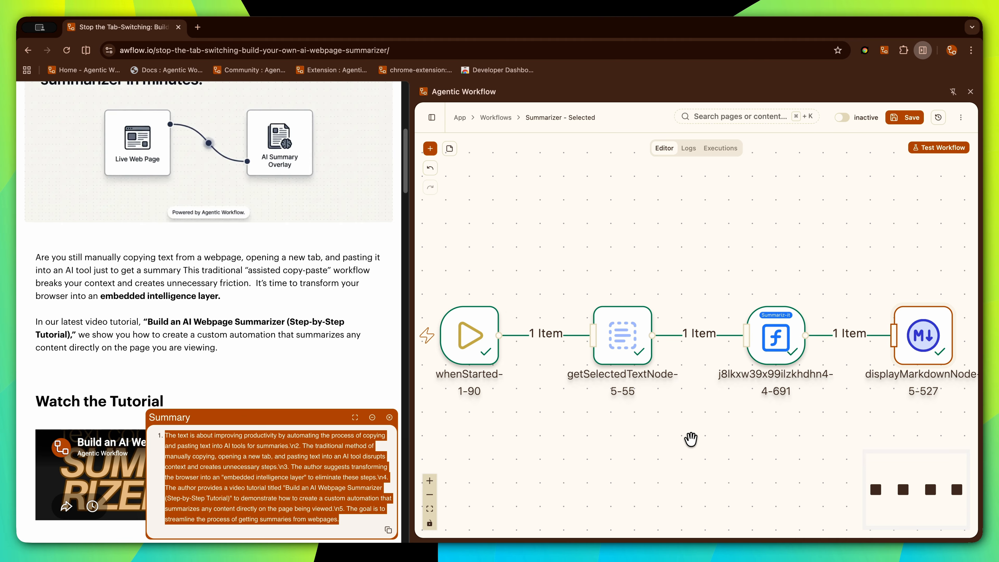
Open the Summariz-it lambda workflow from the workflow list and examine its nodes
click(495, 117)
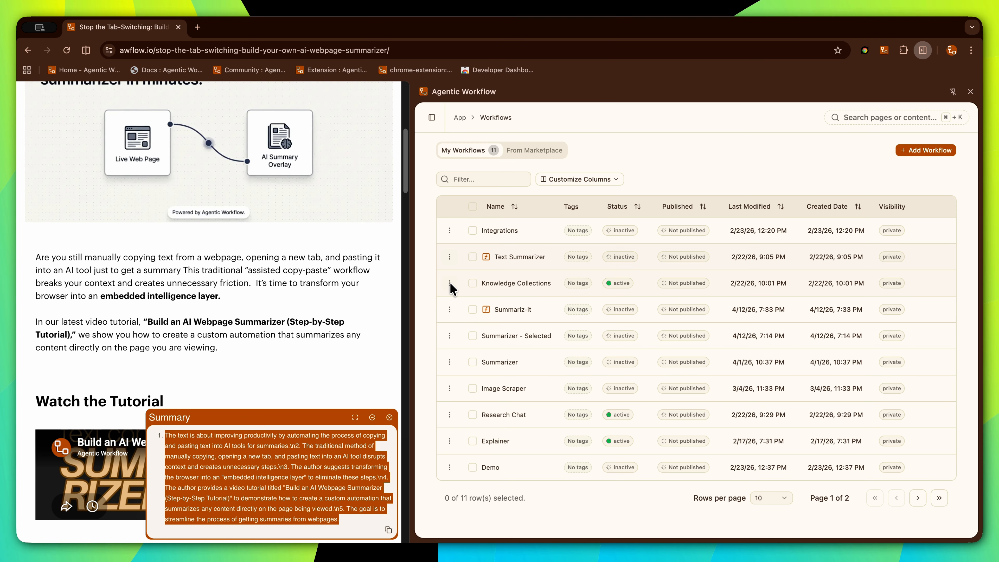
click(450, 309)
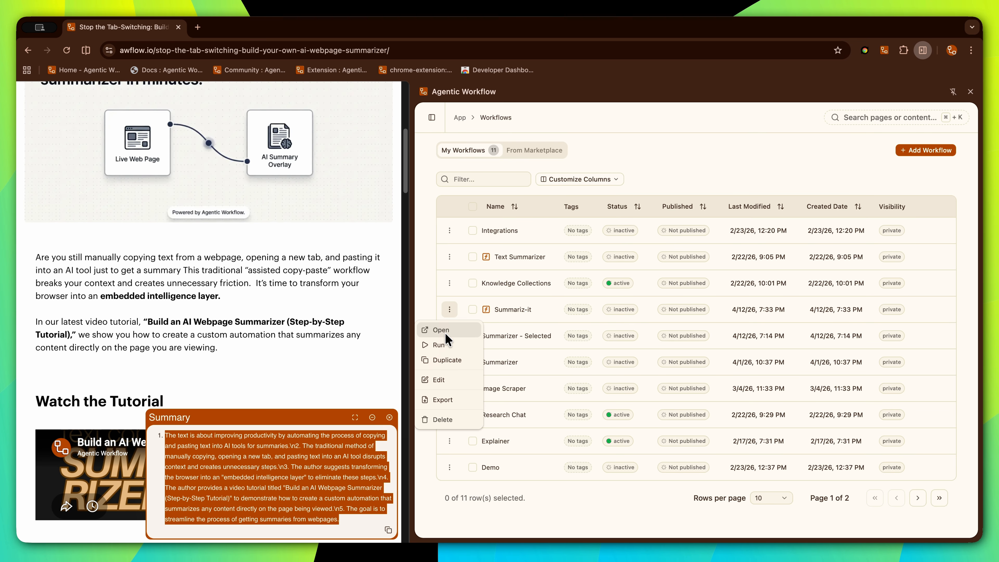
click(441, 331)
scroll(706, 376, down, 1)
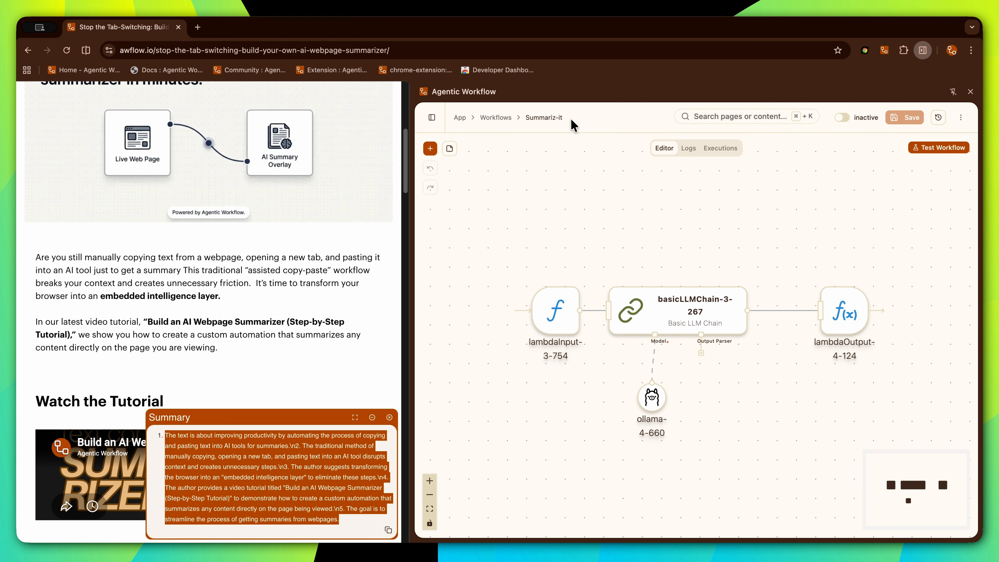
Reopen the Summarizer - Selected workflow, shift the Summariz-it node closer to the getSelectedText node, and save the workflow
click(495, 117)
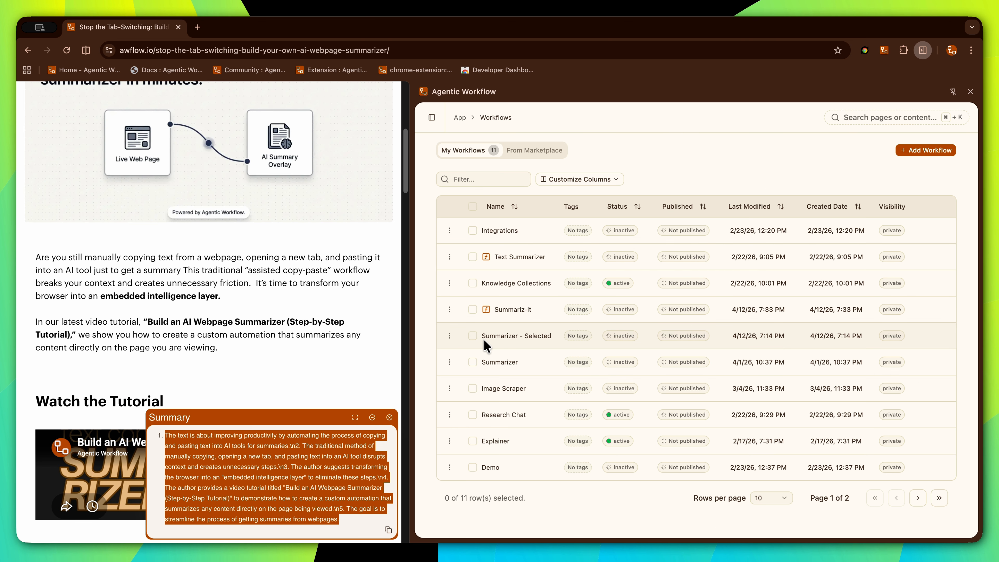
click(450, 335)
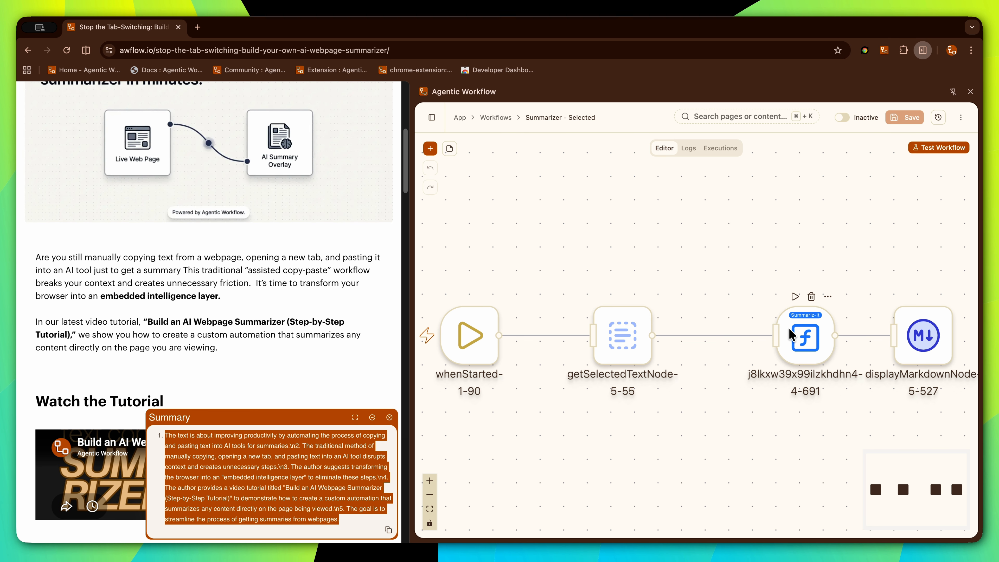
drag(791, 336, 769, 343)
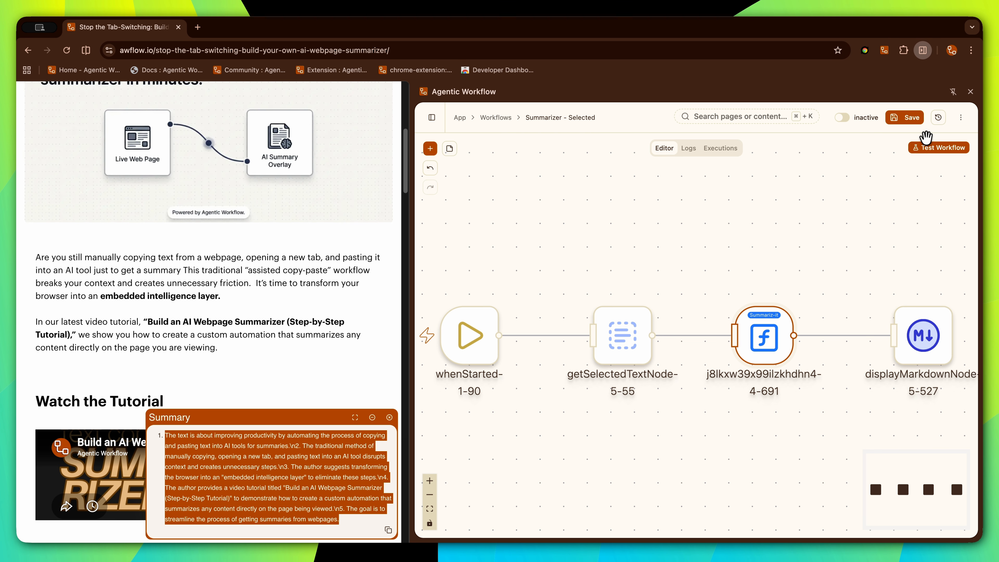
click(907, 117)
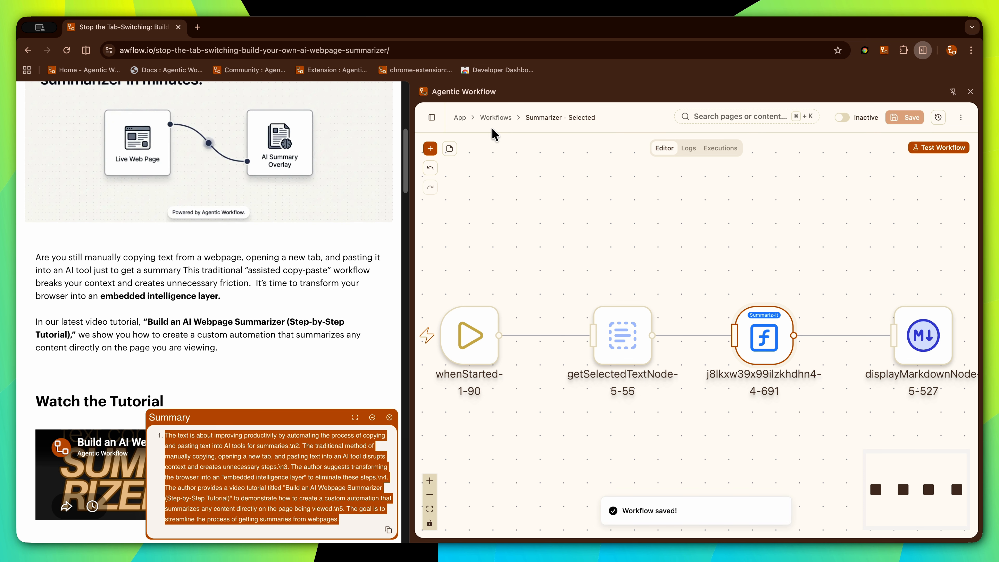